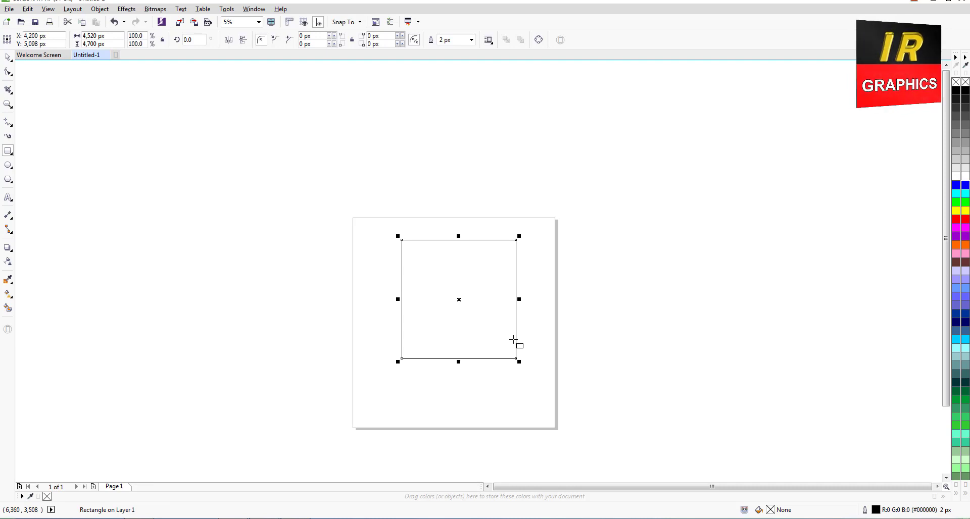
Step: Make a half-height copy of the rectangle, 4,520 by 2,350 px, covering its lower half
{"action": "scroll", "coordinate": [456, 327], "scroll_direction": "up", "scroll_amount": 1}
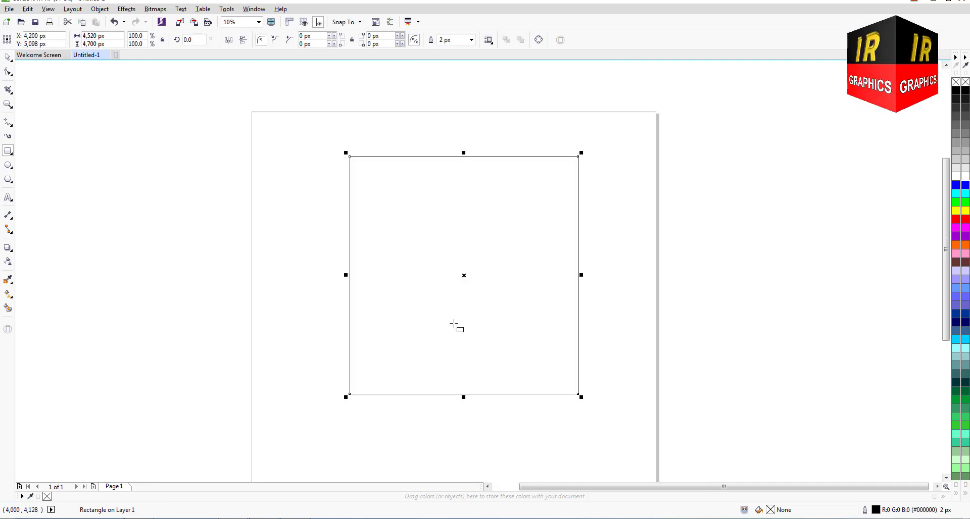
{"action": "left_click", "coordinate": [7, 57]}
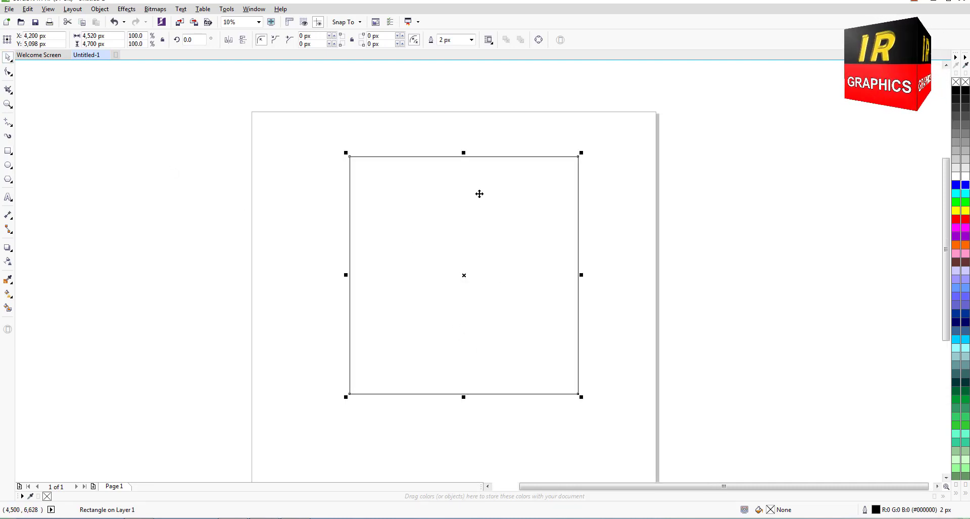
{"action": "left_click_drag", "start_coordinate": [463, 151], "coordinate": [463, 274]}
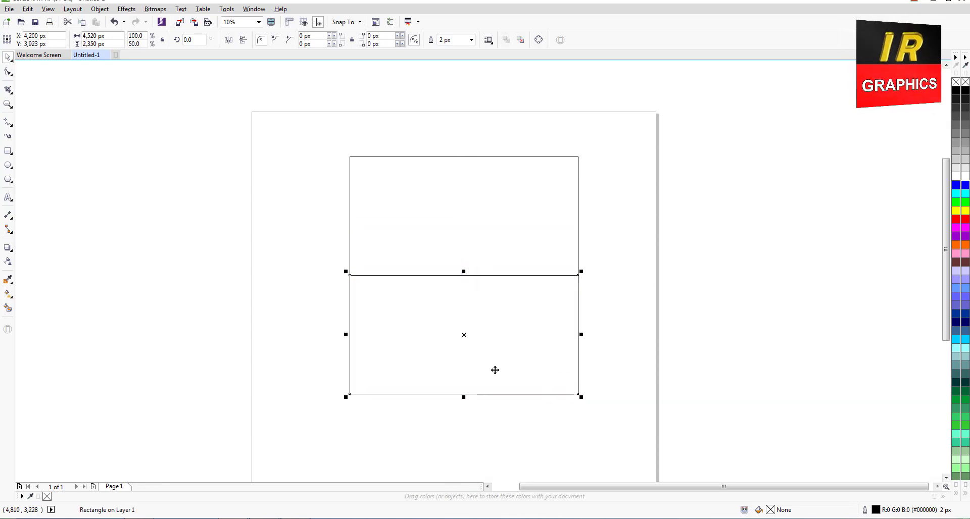
Step: Create a centred inset copy of the lower rectangle, 4,356 by 2,182 px, with an even margin on all sides
{"action": "scroll", "coordinate": [495, 371], "scroll_direction": "up", "scroll_amount": 2}
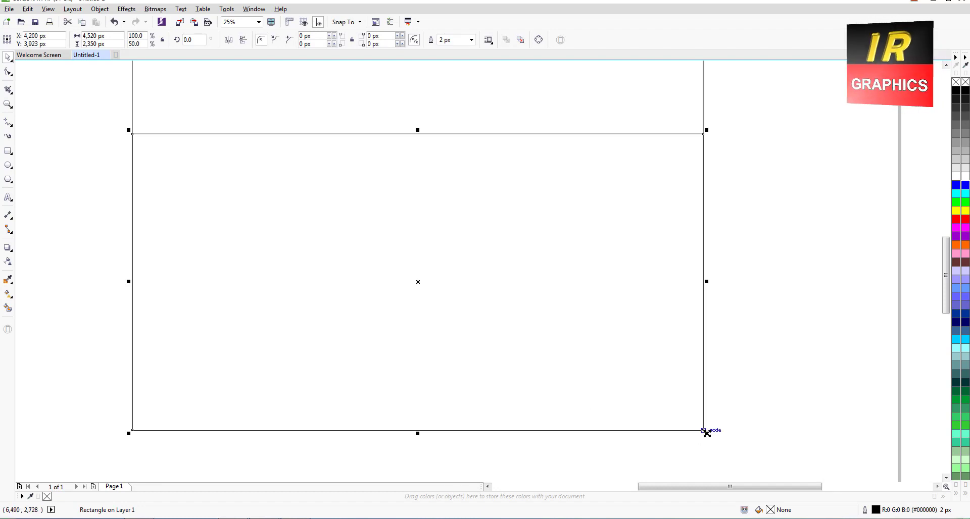
{"action": "left_click_drag", "start_coordinate": [706, 433], "coordinate": [696, 430]}
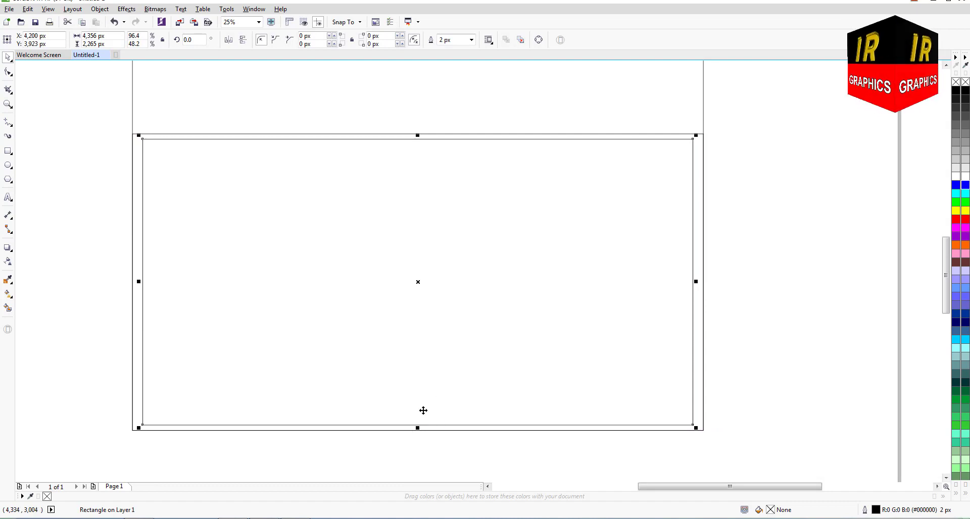
{"action": "left_click_drag", "start_coordinate": [419, 429], "coordinate": [418, 423]}
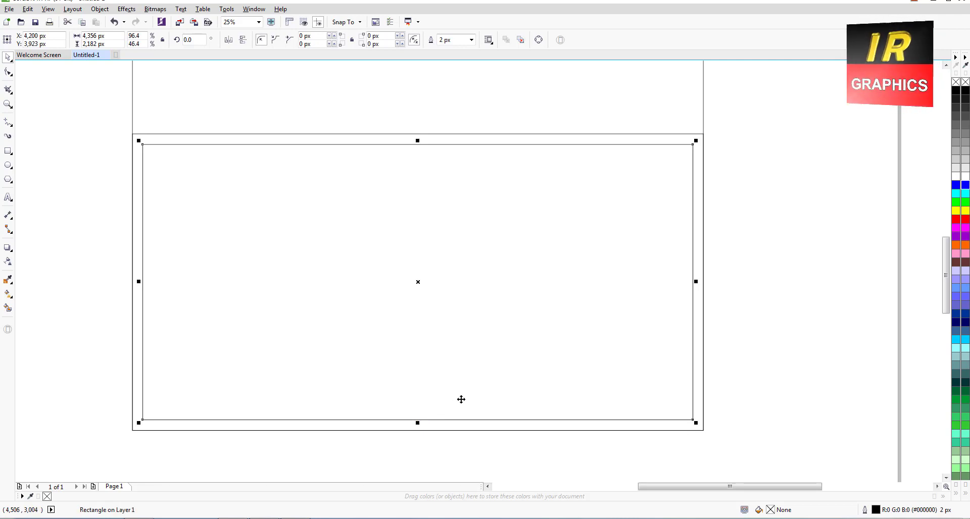
Step: Copy the inset rectangle straight up into the upper half of the large rectangle
{"action": "scroll", "coordinate": [460, 400], "scroll_direction": "down", "scroll_amount": 3}
{"action": "left_click_drag", "start_coordinate": [446, 353], "coordinate": [446, 234]}
{"action": "left_click", "coordinate": [604, 305]}
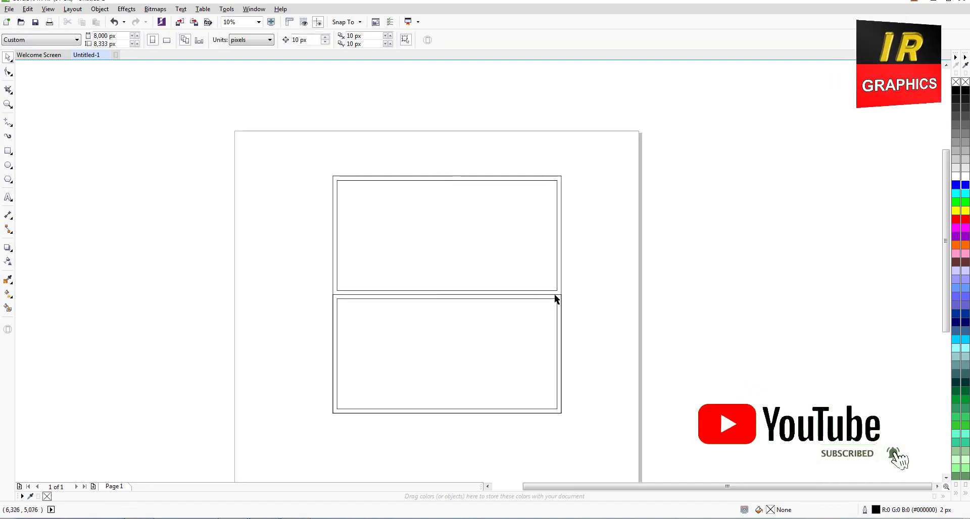
Step: Delete the half-height rectangle around the lower inset, keeping the large frame and both insets
{"action": "left_click", "coordinate": [557, 298]}
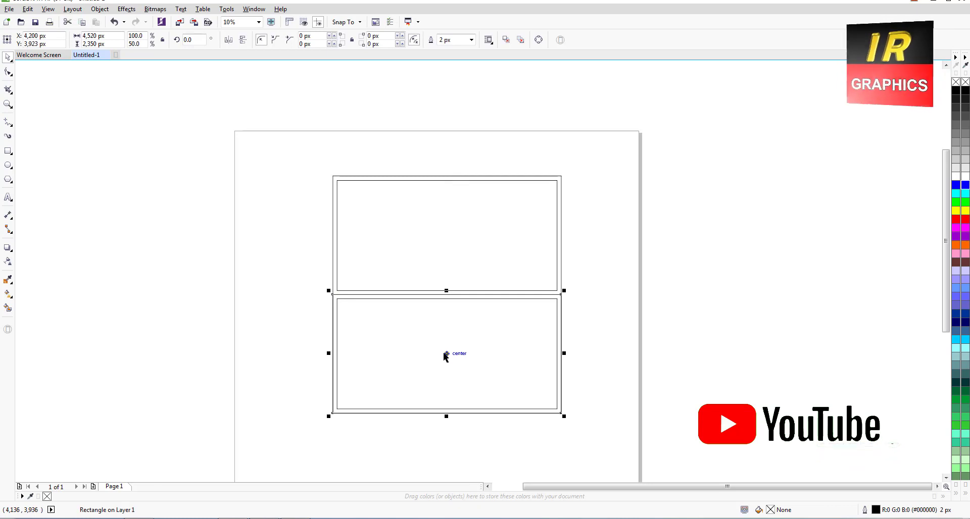
{"action": "left_click_drag", "start_coordinate": [446, 355], "coordinate": [731, 351]}
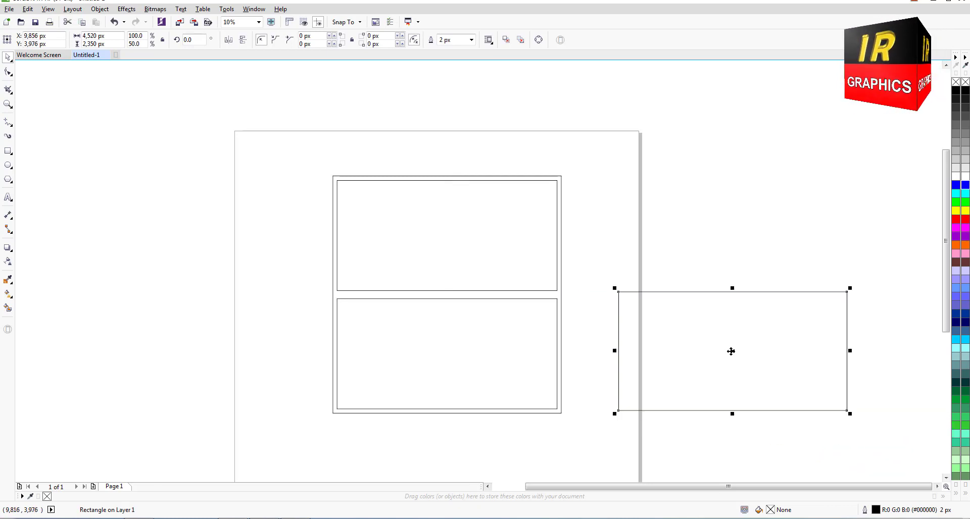
{"action": "key", "text": "Delete"}
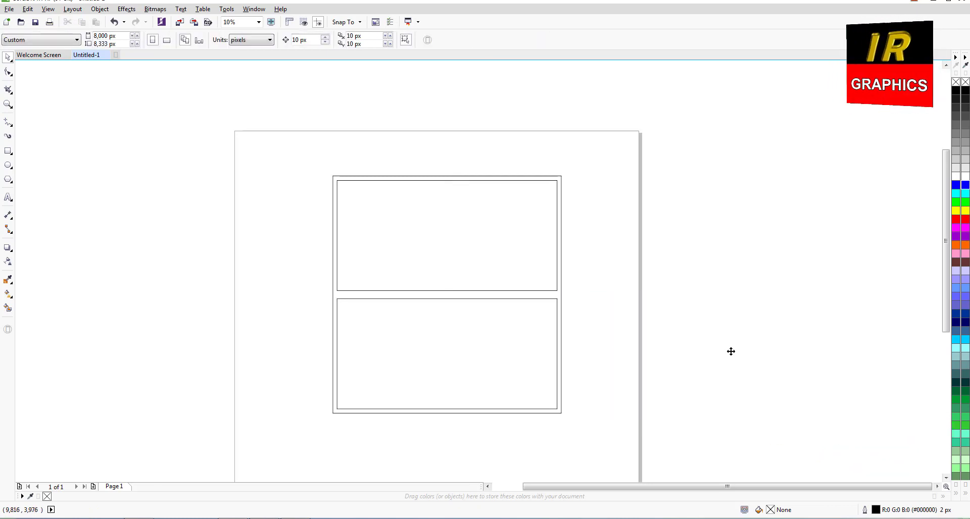
Step: Apply a diagonal black-to-white linear fountain fill to the large rectangle, from its upper-left corner to its lower-right corner
{"action": "left_click", "coordinate": [332, 296]}
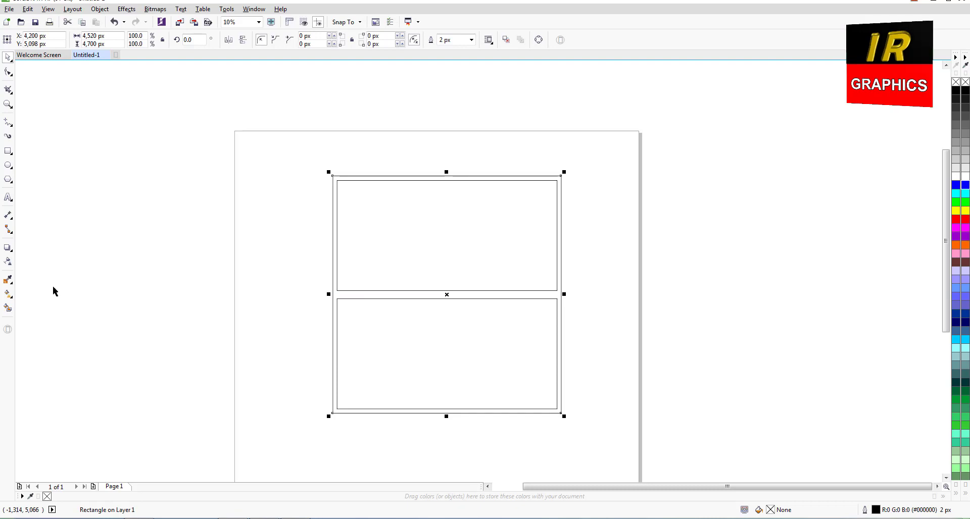
{"action": "left_click", "coordinate": [8, 294]}
{"action": "left_click_drag", "start_coordinate": [333, 176], "coordinate": [444, 319]}
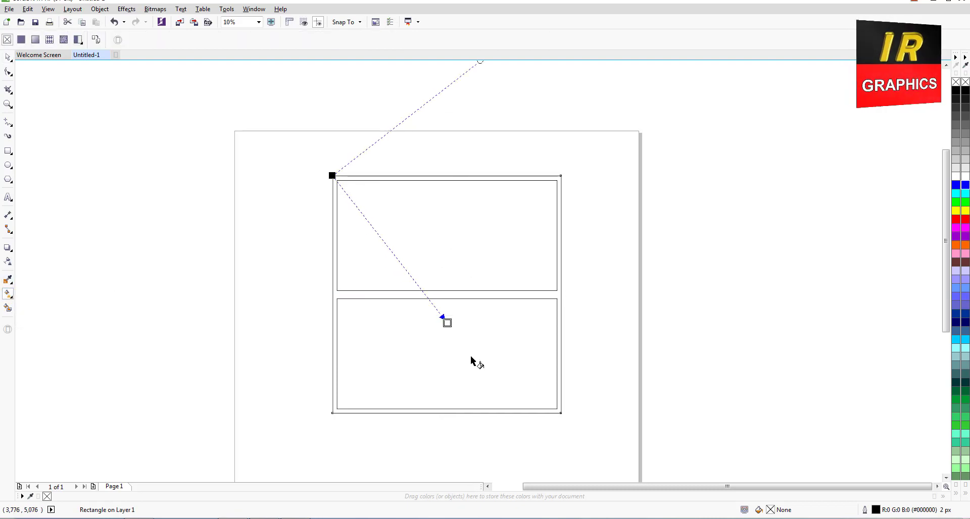
{"action": "left_click_drag", "start_coordinate": [471, 360], "coordinate": [553, 415]}
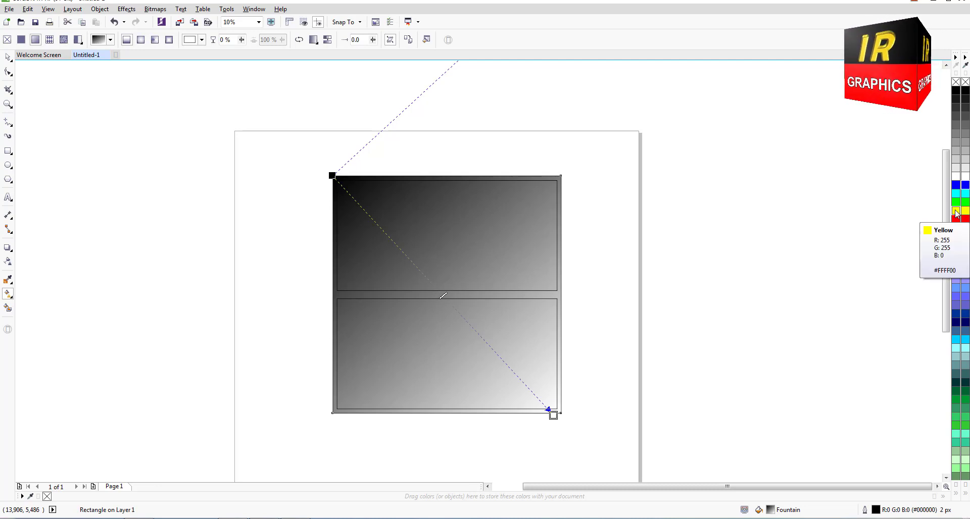
Step: Add a yellow stop near the start of the gradient and recolour its start node orange
{"action": "left_click_drag", "start_coordinate": [956, 214], "coordinate": [364, 209]}
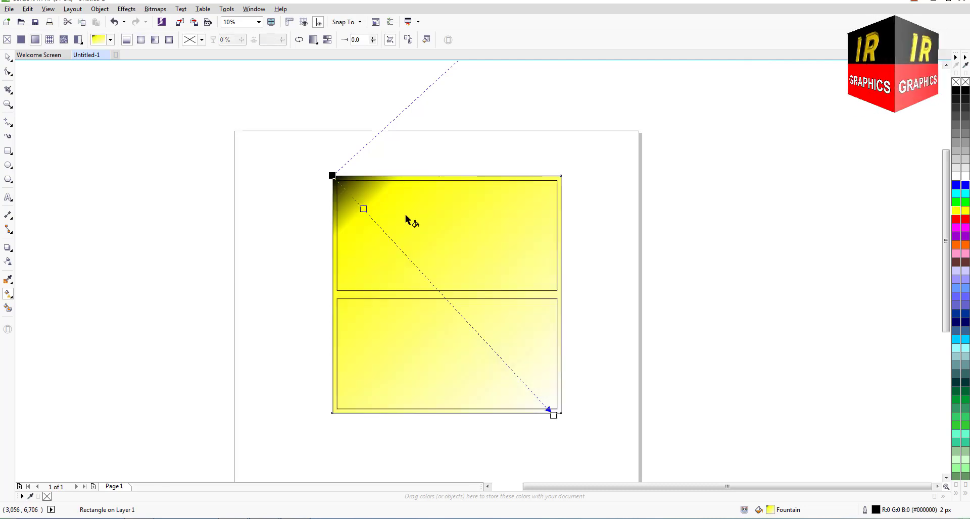
{"action": "left_click", "coordinate": [956, 214]}
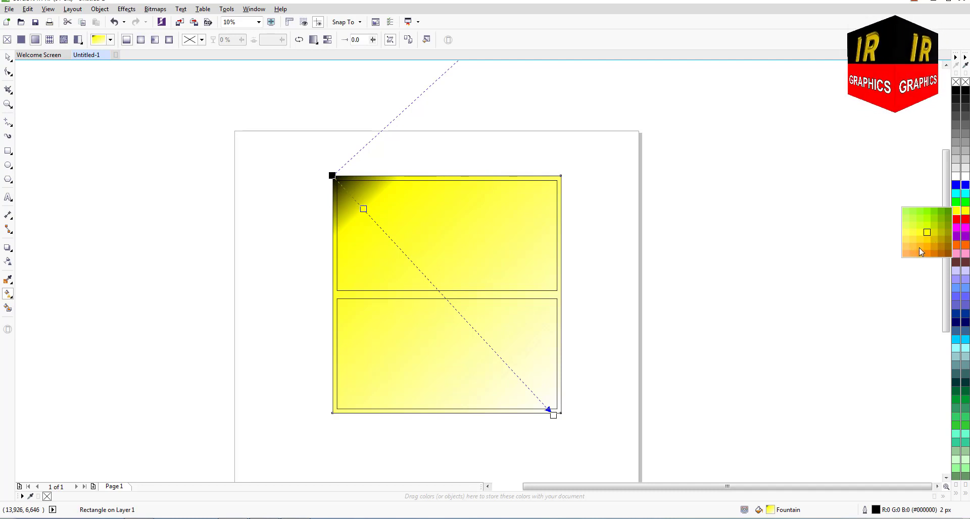
{"action": "left_click_drag", "start_coordinate": [927, 251], "coordinate": [885, 254]}
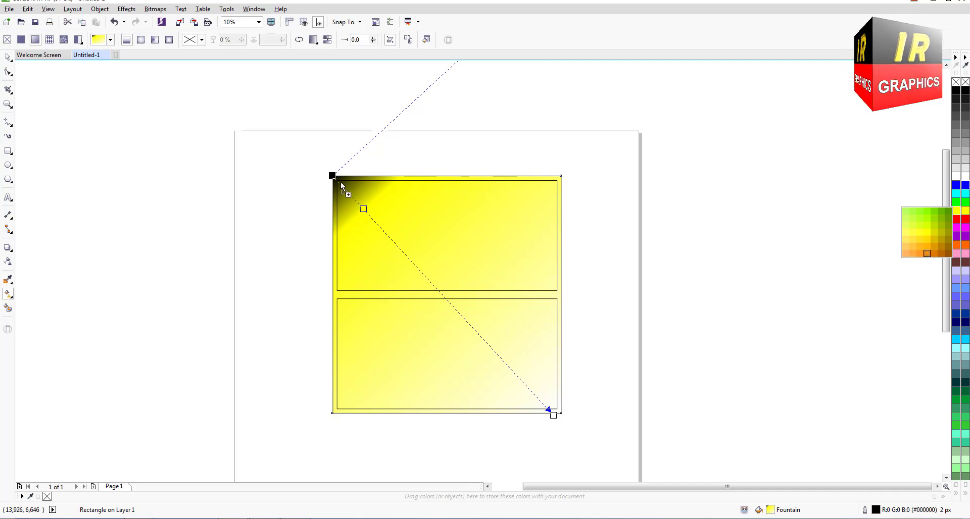
{"action": "left_click_drag", "start_coordinate": [337, 180], "coordinate": [333, 176]}
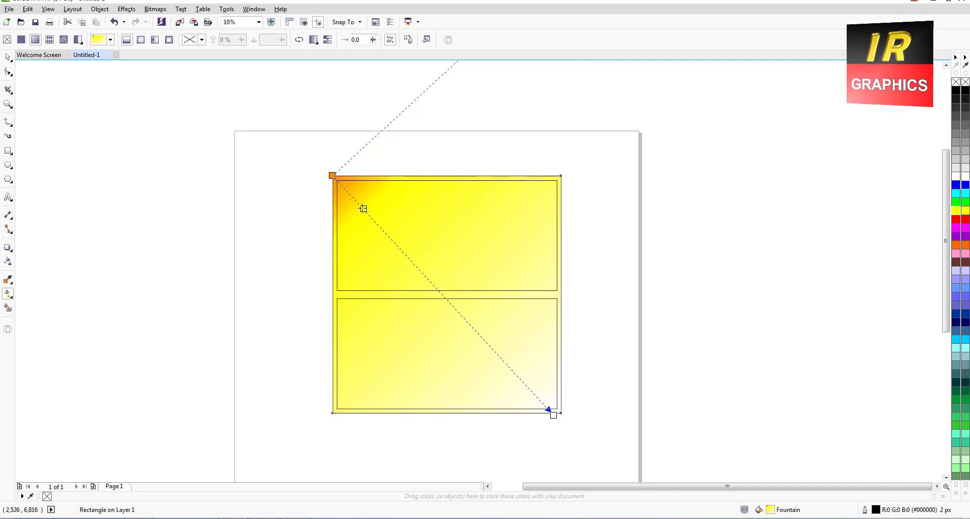
Step: Add a light orange stop after the yellow one and another yellow stop near the gradient's middle
{"action": "left_click", "coordinate": [956, 215]}
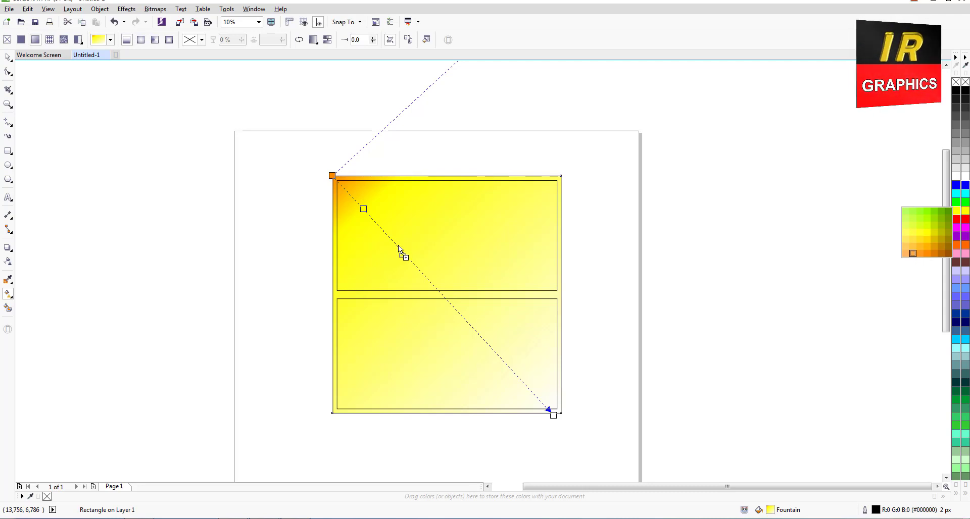
{"action": "left_click_drag", "start_coordinate": [398, 247], "coordinate": [397, 246]}
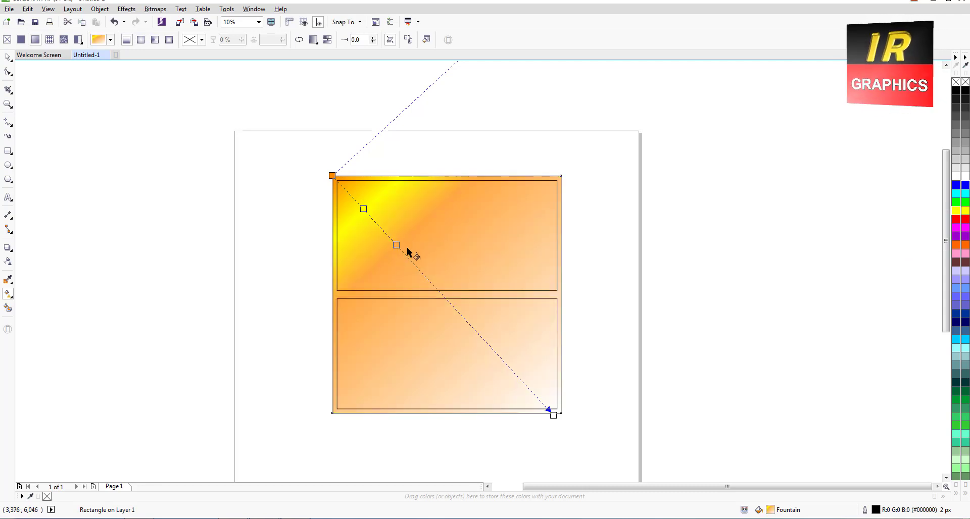
{"action": "left_click_drag", "start_coordinate": [955, 214], "coordinate": [438, 291]}
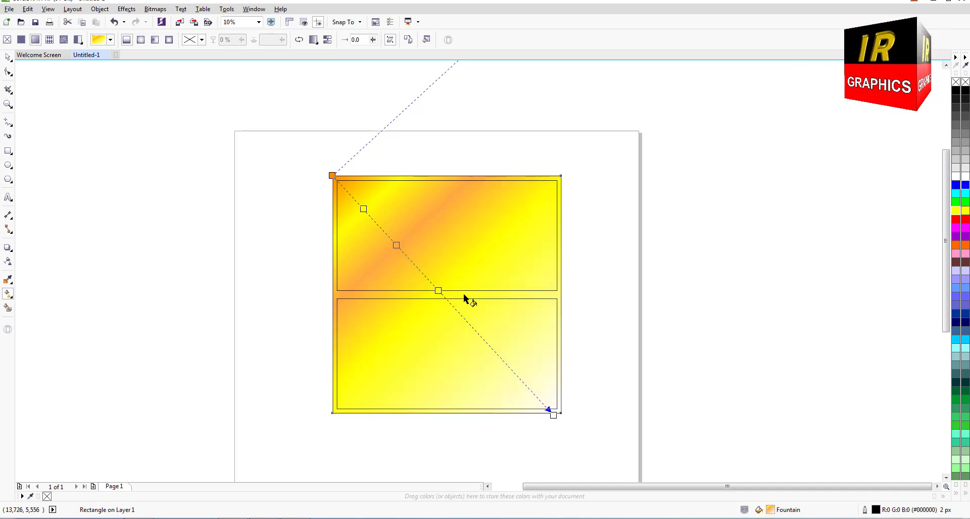
Step: Add an orange and a yellow stop to the gradient's second half and make its end node orange at the lower-right corner
{"action": "left_click", "coordinate": [957, 215]}
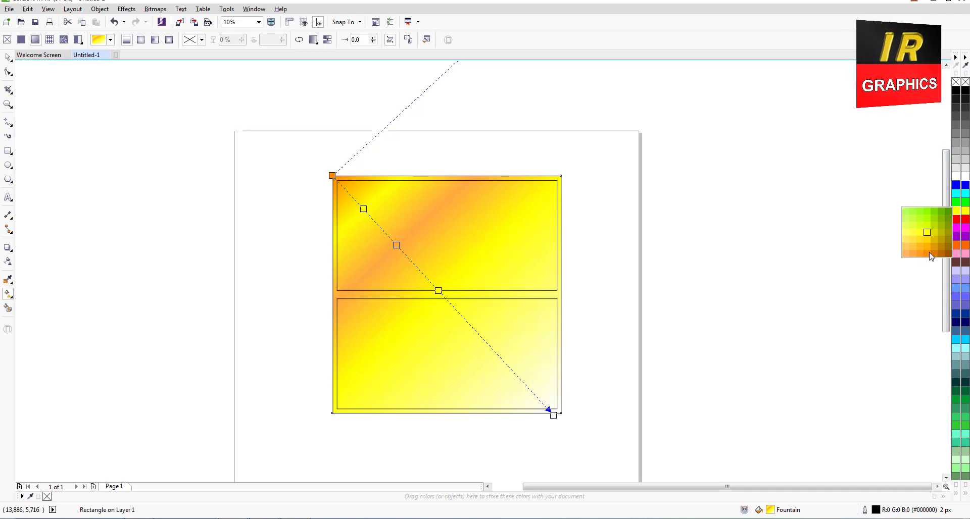
{"action": "left_click_drag", "start_coordinate": [919, 254], "coordinate": [473, 329]}
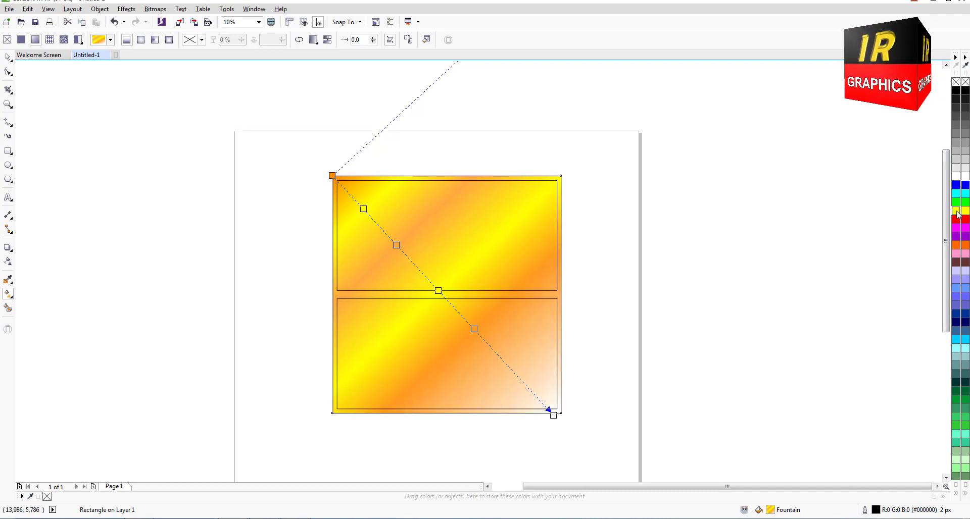
{"action": "left_click_drag", "start_coordinate": [504, 364], "coordinate": [504, 362]}
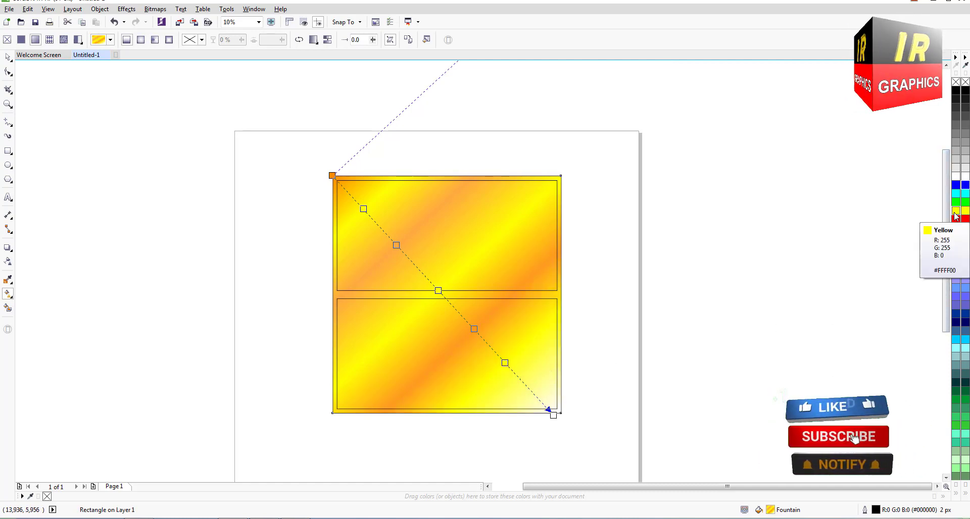
{"action": "left_click_drag", "start_coordinate": [955, 216], "coordinate": [556, 412]}
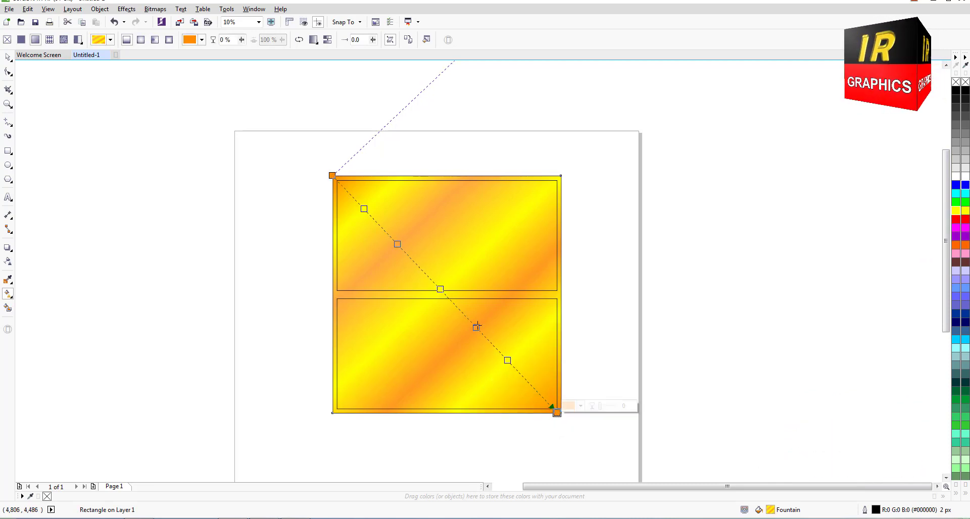
Step: Reposition the gradient's last intermediate orange stop to 66% and its last yellow stop to 82%
{"action": "left_click_drag", "start_coordinate": [475, 327], "coordinate": [480, 332]}
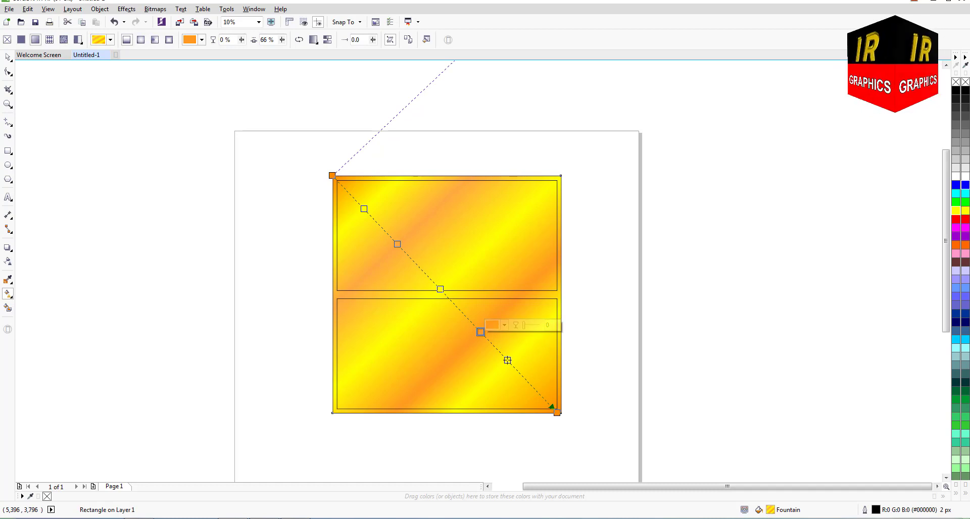
{"action": "double_click", "coordinate": [516, 369]}
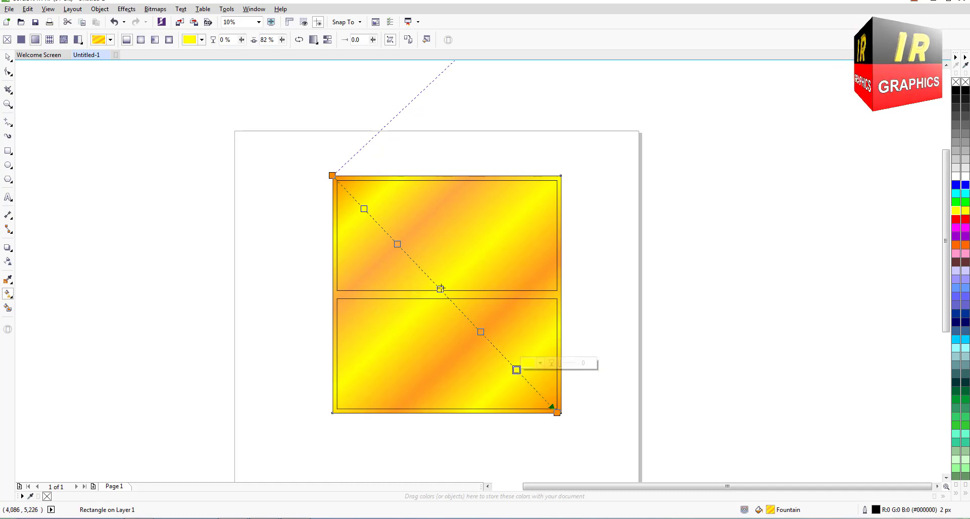
{"action": "key", "text": "space"}
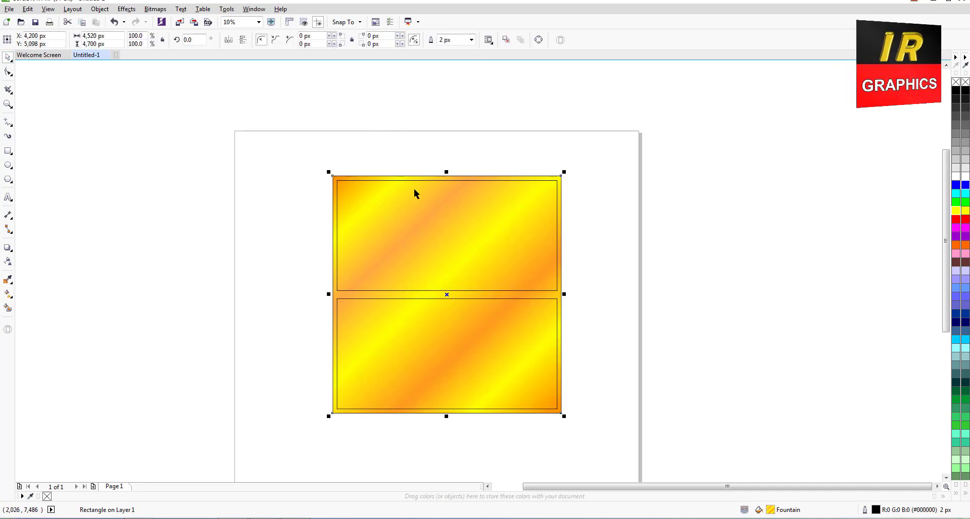
Step: Fill the upper inset rectangle with blue (#0000FF)
{"action": "left_click", "coordinate": [617, 243]}
{"action": "left_click", "coordinate": [463, 261]}
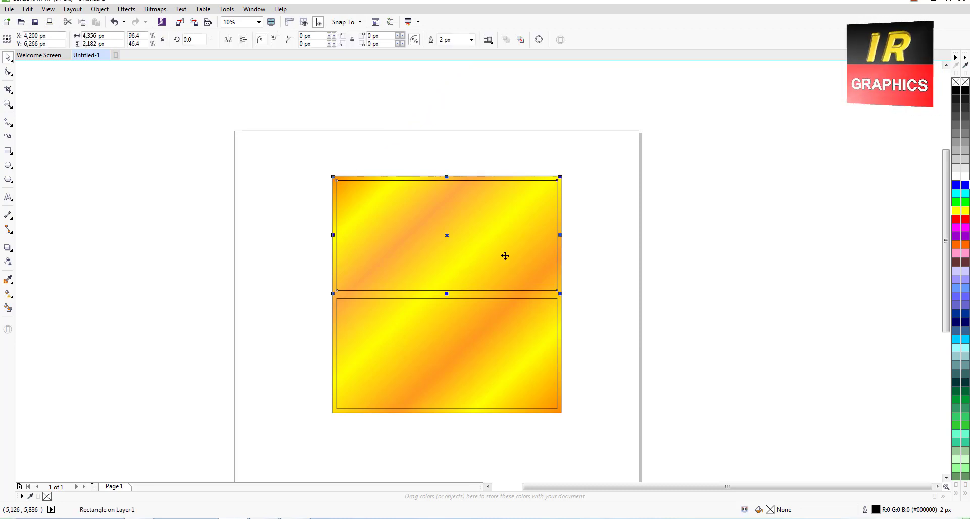
{"action": "left_click", "coordinate": [964, 186]}
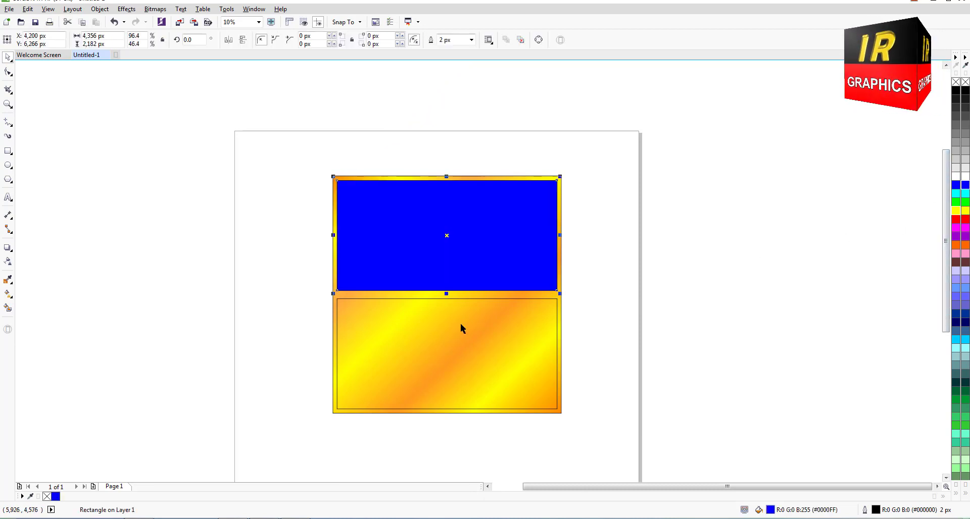
Step: Fill the lower inset rectangle with white and remove the outlines from all three rectangles
{"action": "left_click", "coordinate": [442, 336]}
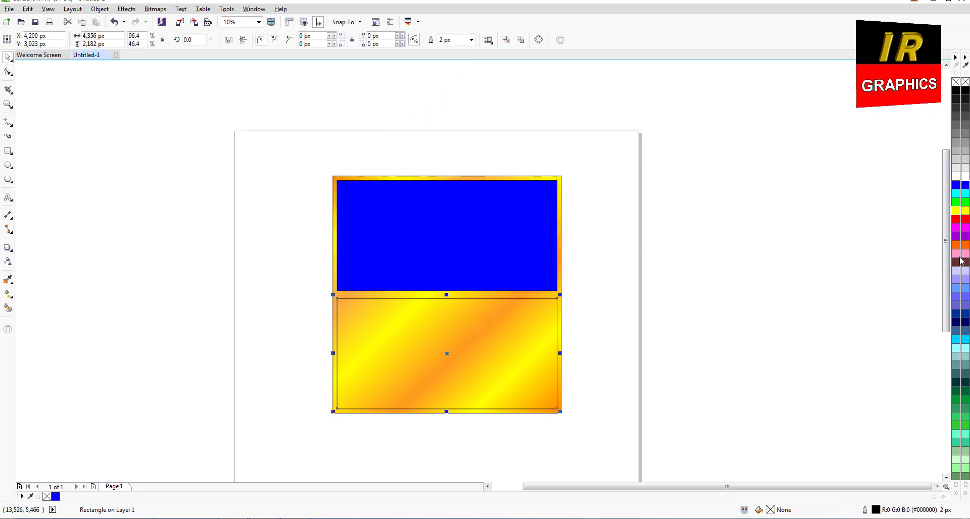
{"action": "left_click", "coordinate": [964, 176]}
{"action": "left_click", "coordinate": [259, 171]}
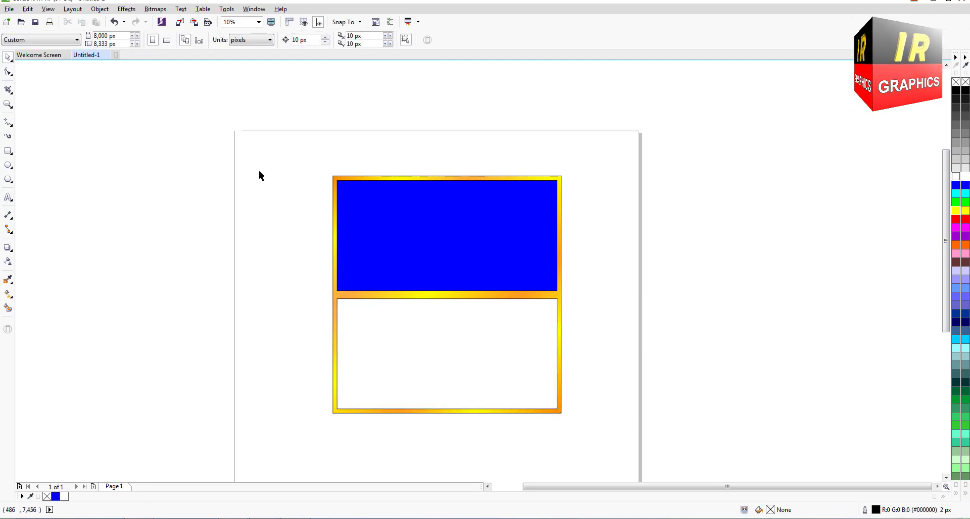
{"action": "left_click_drag", "start_coordinate": [263, 150], "coordinate": [586, 434]}
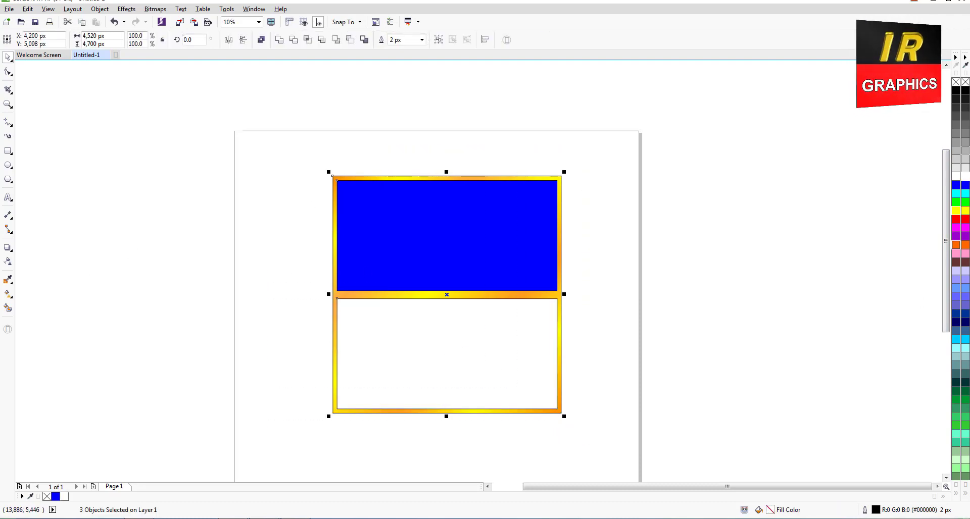
{"action": "right_click", "coordinate": [965, 84]}
Step: Add the artistic text "AOA SUNO" on the empty area beside the page, level with the frame's upper edge
{"action": "left_click", "coordinate": [8, 197]}
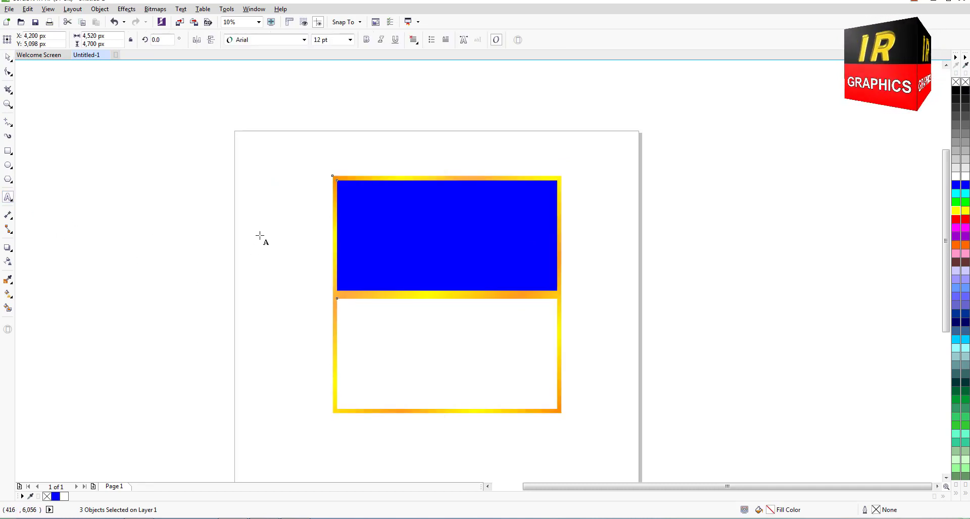
{"action": "left_click", "coordinate": [133, 173]}
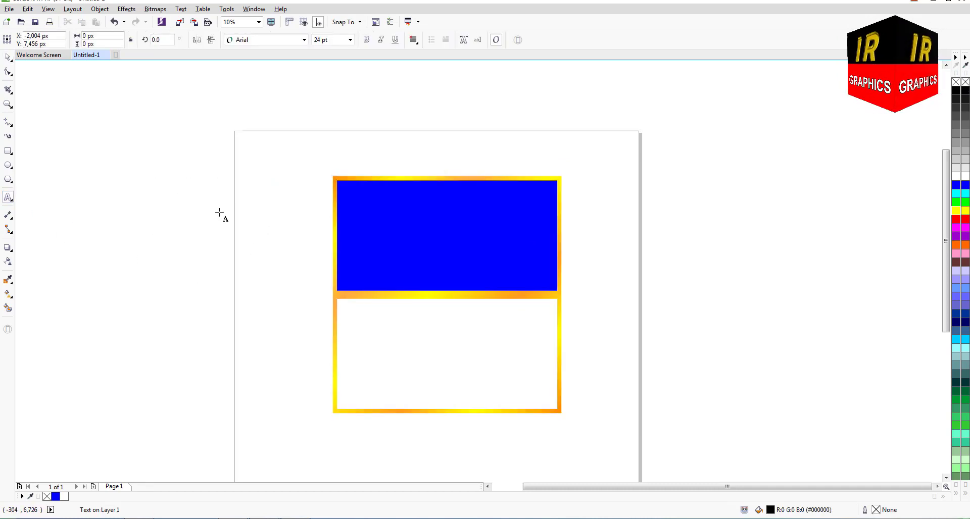
{"action": "type", "text": "AC"}
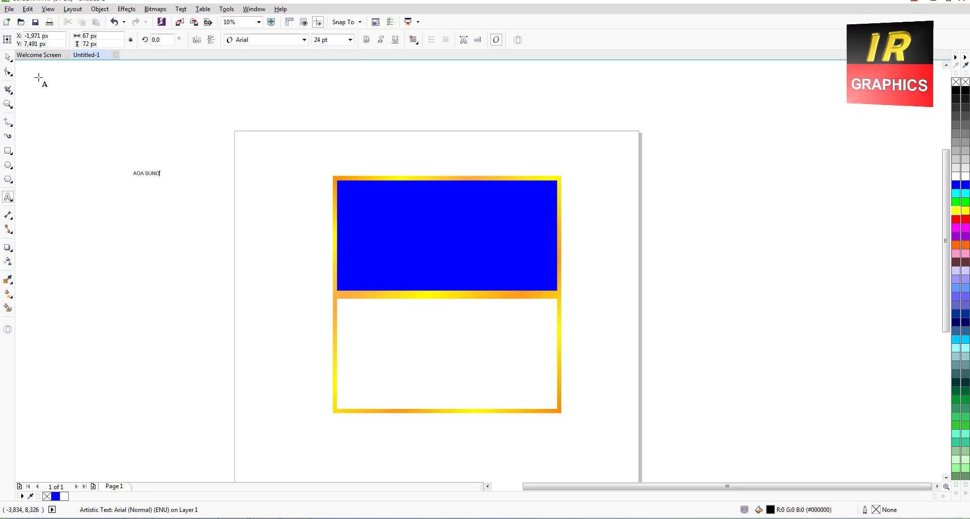
Step: Enlarge the "AOA SUNO" text to about 175 pt and centre it on the blue panel
{"action": "left_click", "coordinate": [8, 57]}
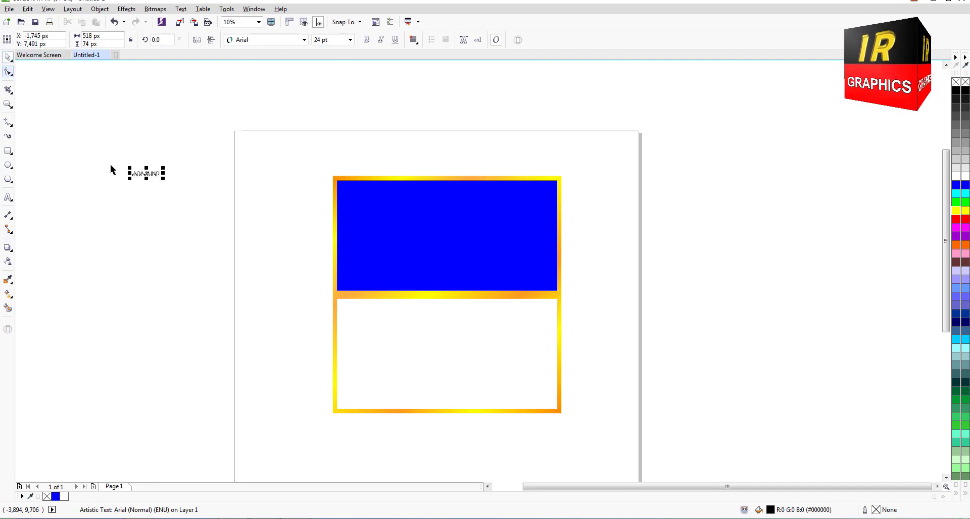
{"action": "left_click_drag", "start_coordinate": [163, 180], "coordinate": [247, 231], "text": "shift"}
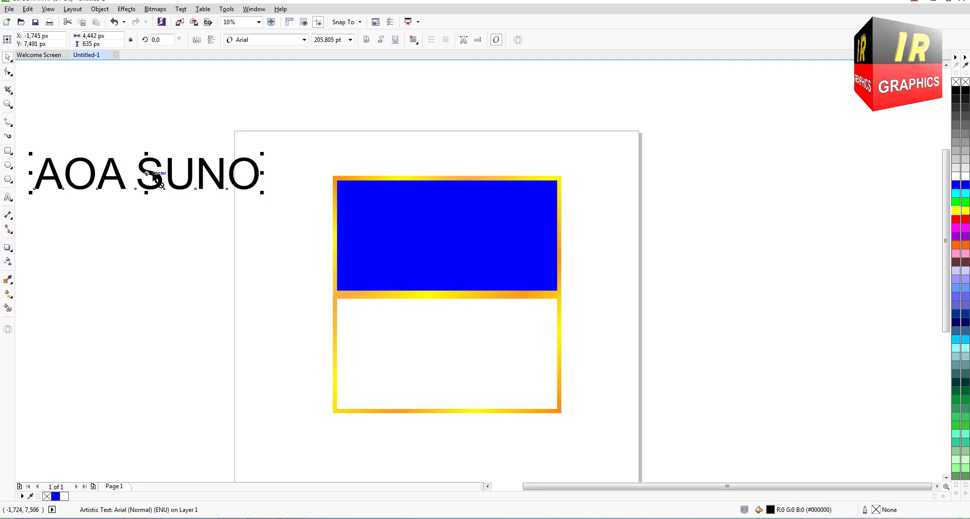
{"action": "left_click_drag", "start_coordinate": [145, 168], "coordinate": [447, 235]}
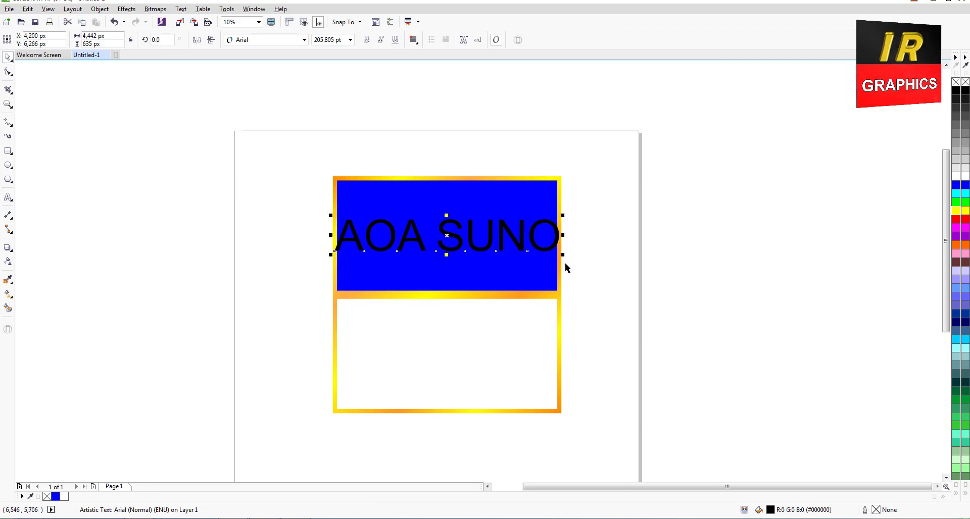
{"action": "left_click_drag", "start_coordinate": [562, 255], "coordinate": [547, 252], "text": "shift"}
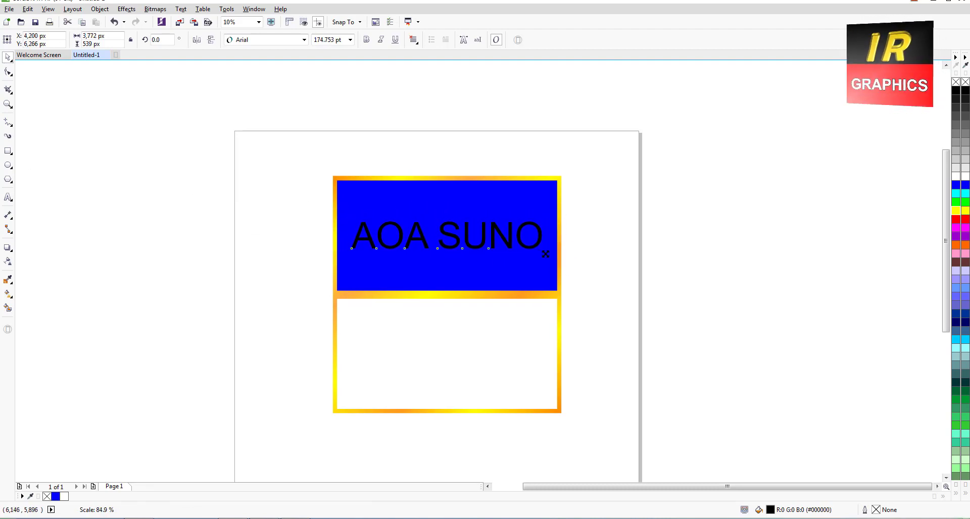
Step: Make the "AOA SUNO" text bold, shift it slightly lower on the blue panel, and fill it with white
{"action": "scroll", "coordinate": [430, 246], "scroll_direction": "up", "scroll_amount": 3}
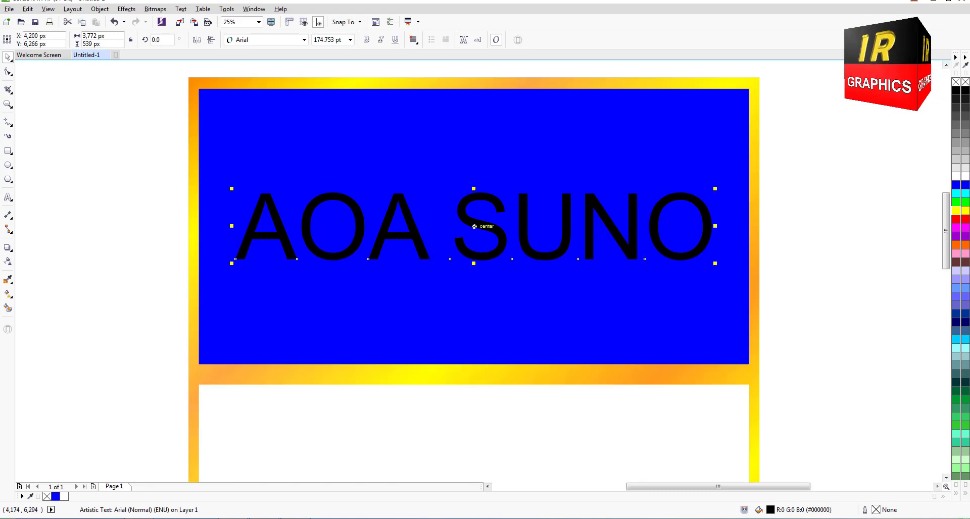
{"action": "left_click", "coordinate": [367, 39]}
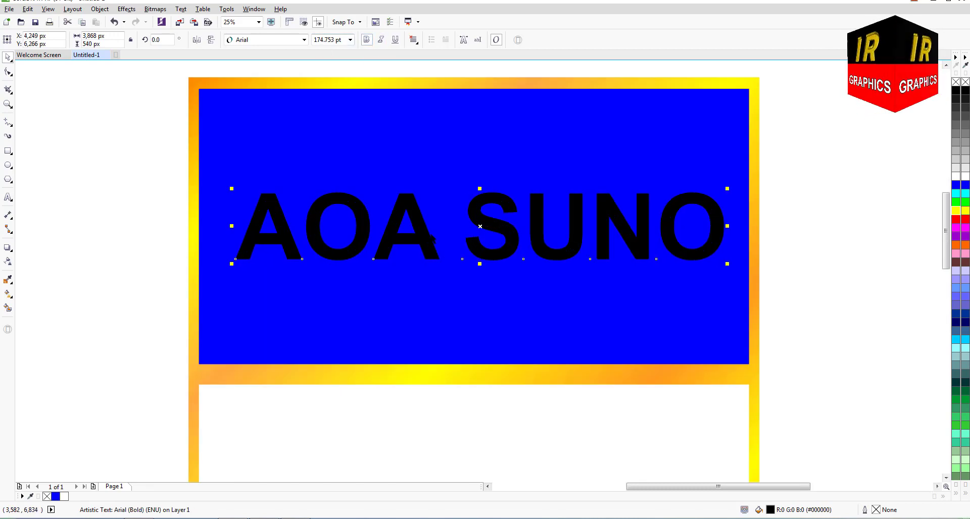
{"action": "left_click_drag", "start_coordinate": [481, 238], "coordinate": [478, 245]}
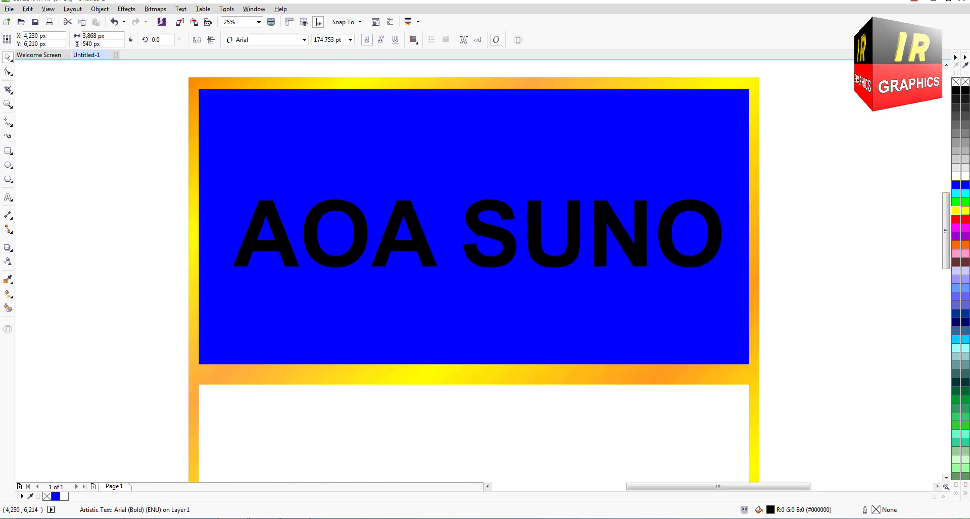
{"action": "left_click", "coordinate": [955, 176]}
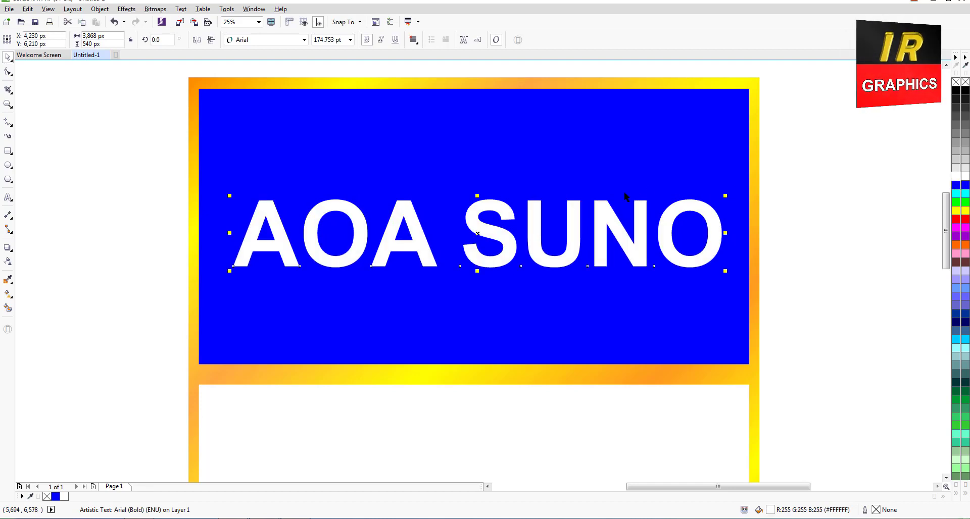
Step: Place a copy of the "AOA SUNO" text straight below on the white panel and fill it with blue (#0000FF)
{"action": "scroll", "coordinate": [492, 196], "scroll_direction": "down", "scroll_amount": 2}
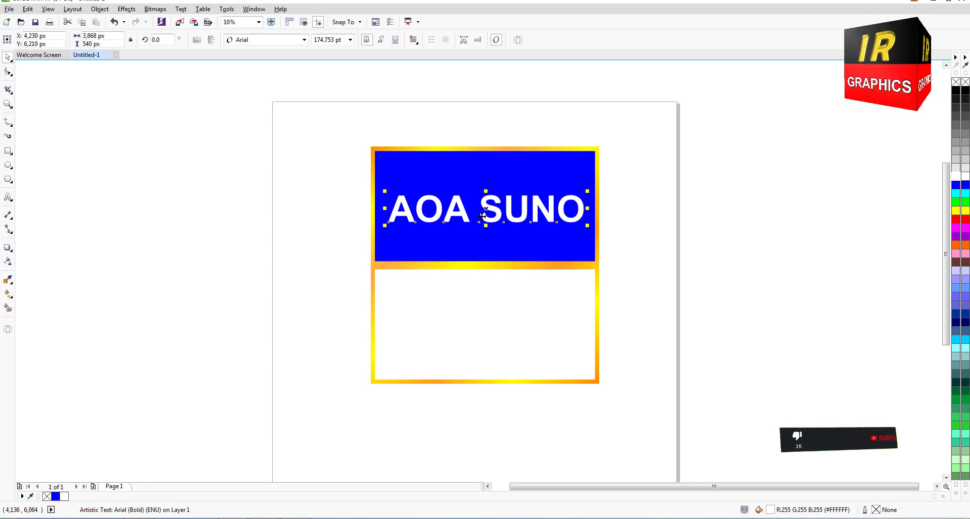
{"action": "left_click_drag", "start_coordinate": [482, 216], "coordinate": [482, 324]}
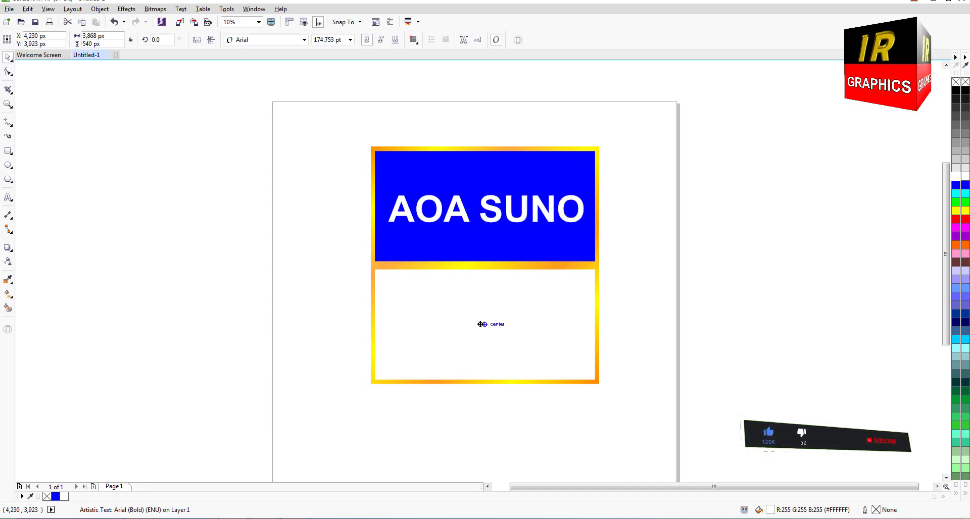
{"action": "left_click", "coordinate": [954, 185]}
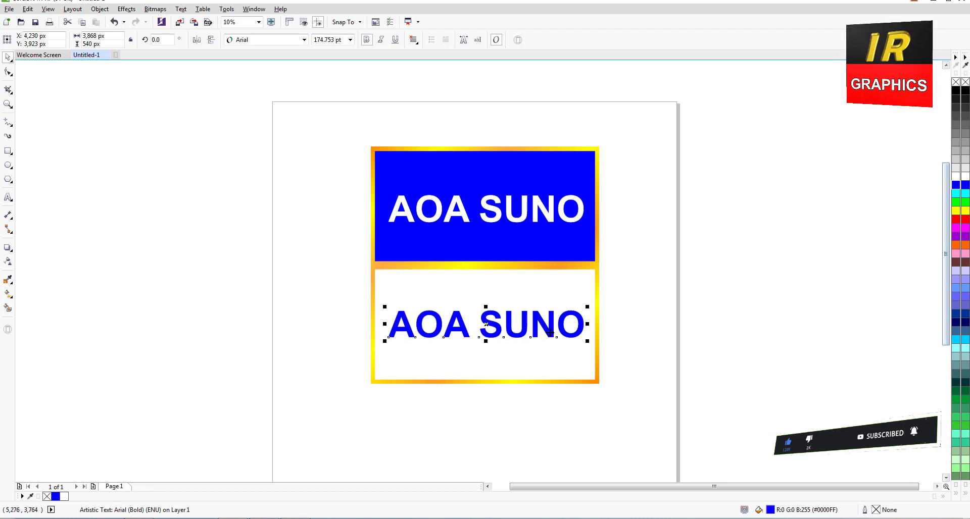
Step: Replace the wording of the blue text copy with "NEWS"
{"action": "double_click", "coordinate": [581, 330]}
{"action": "key", "text": "BackSpace"}
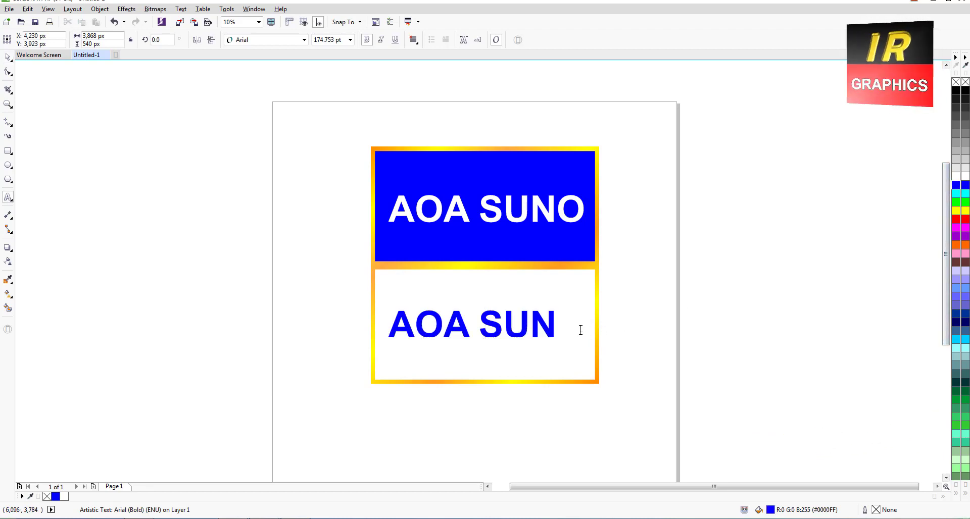
{"action": "key", "text": "BackSpace"}
{"action": "key", "text": "BackSpace"}
{"action": "key", "text": "BackSpace"}
{"action": "key", "text": "BackSpace"}
{"action": "key", "text": "BackSpace"}
{"action": "key", "text": "BackSpace"}
{"action": "key", "text": "BackSpace"}
{"action": "type", "text": "NEWS"}
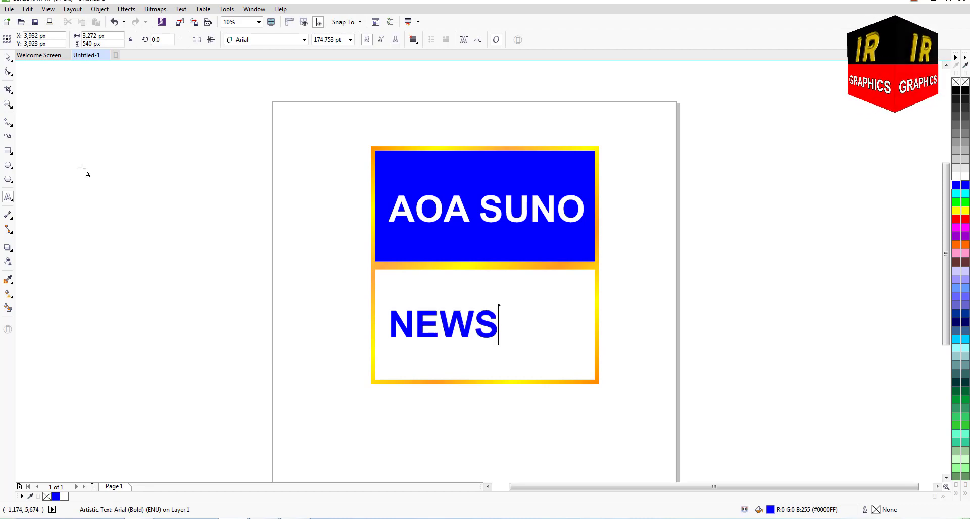
Step: Enlarge the "NEWS" text to about 265 pt and centre it on the white panel
{"action": "left_click", "coordinate": [7, 57]}
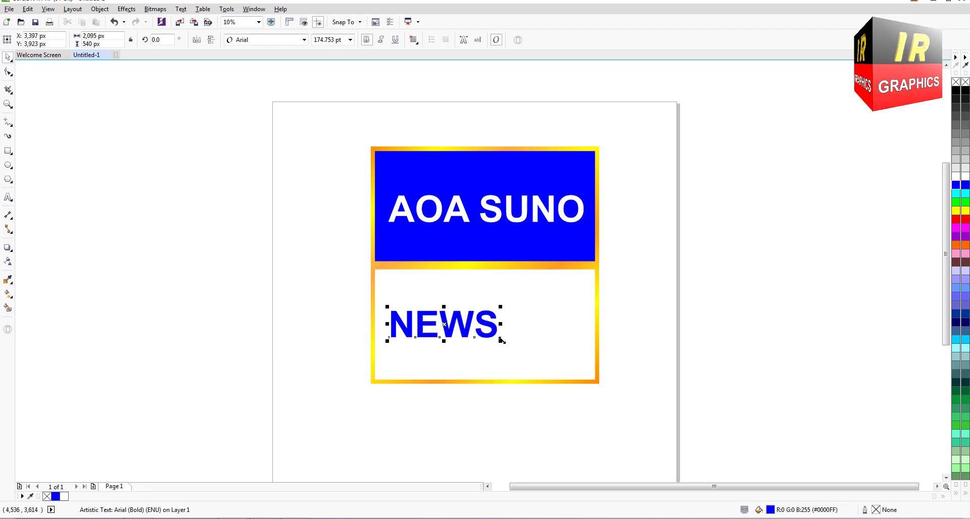
{"action": "left_click_drag", "start_coordinate": [500, 339], "coordinate": [567, 353]}
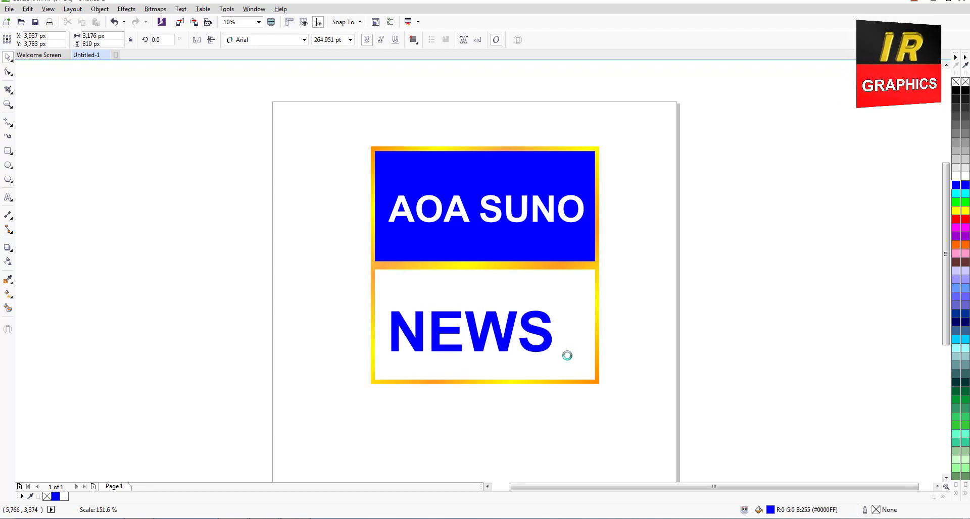
{"action": "left_click_drag", "start_coordinate": [471, 331], "coordinate": [490, 323]}
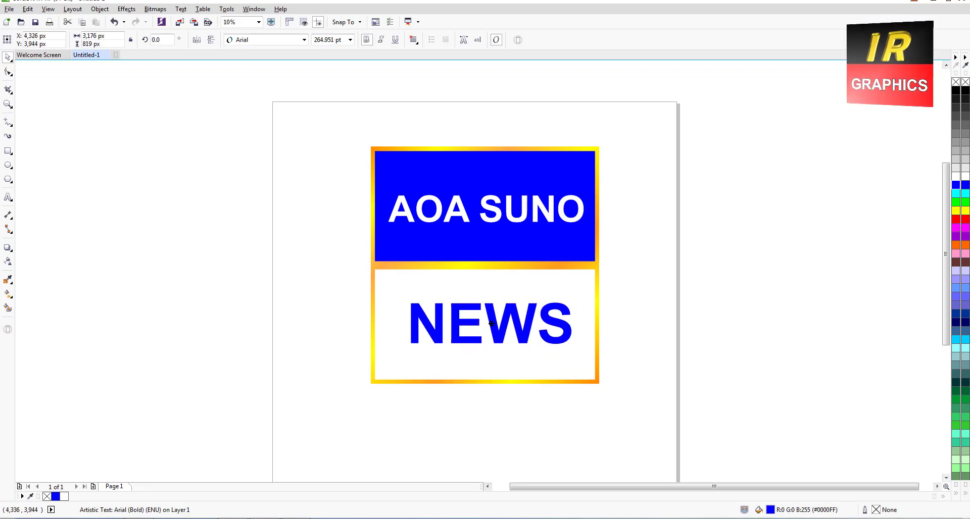
Step: Select the whole framed design and export it to the desktop as the JPEG image Untitled-1
{"action": "left_click_drag", "start_coordinate": [307, 114], "coordinate": [634, 410]}
{"action": "left_click", "coordinate": [257, 199]}
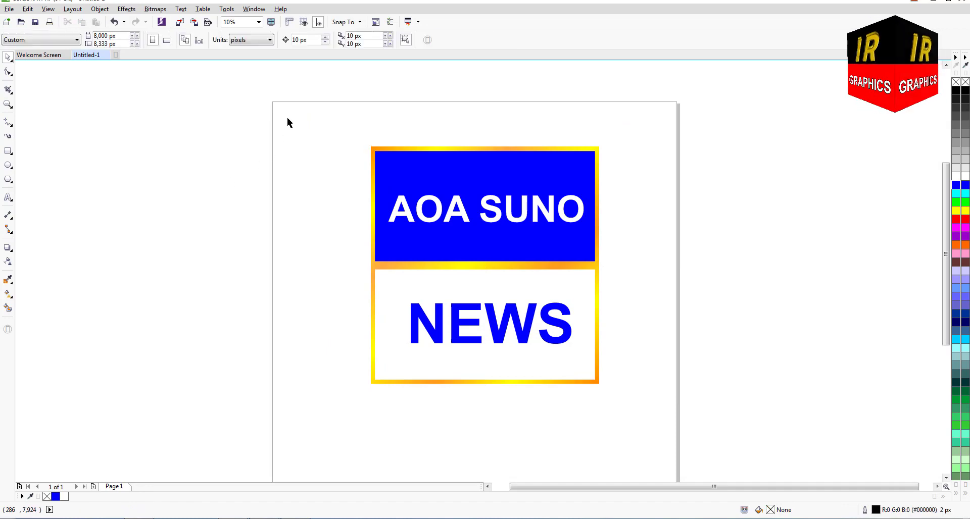
{"action": "left_click_drag", "start_coordinate": [344, 130], "coordinate": [682, 431]}
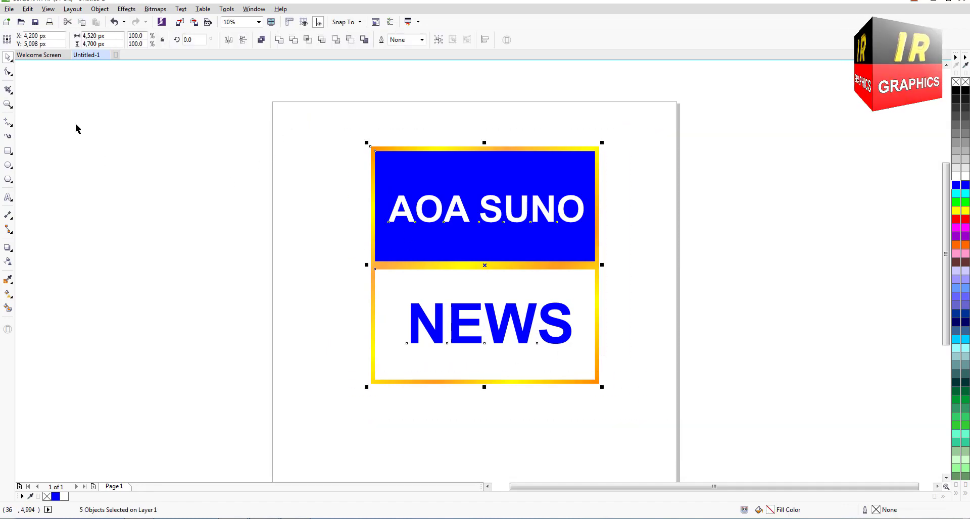
{"action": "left_click", "coordinate": [9, 9]}
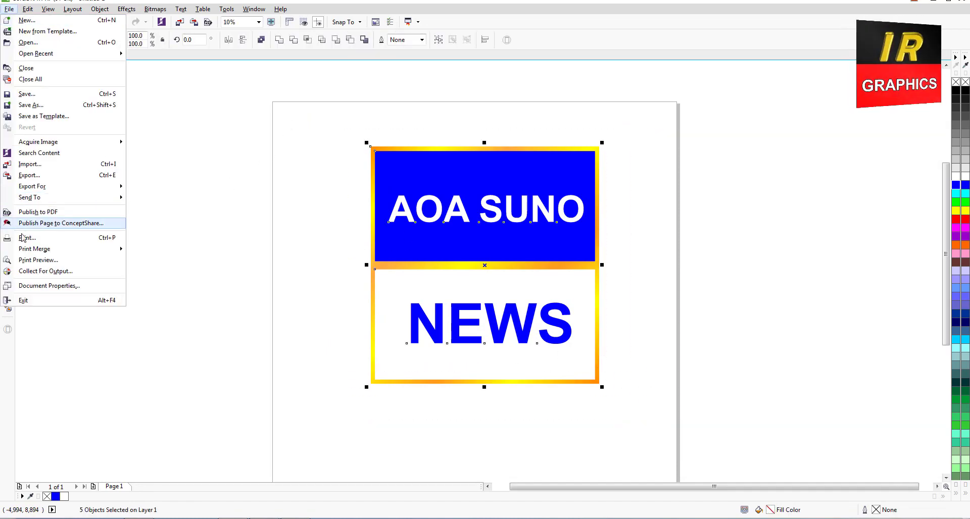
{"action": "left_click", "coordinate": [29, 177]}
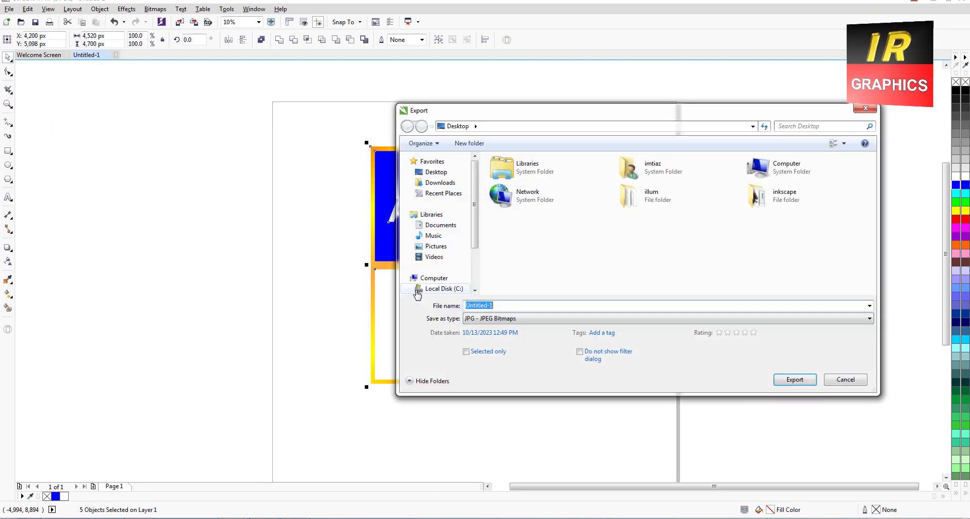
{"action": "left_click", "coordinate": [789, 382]}
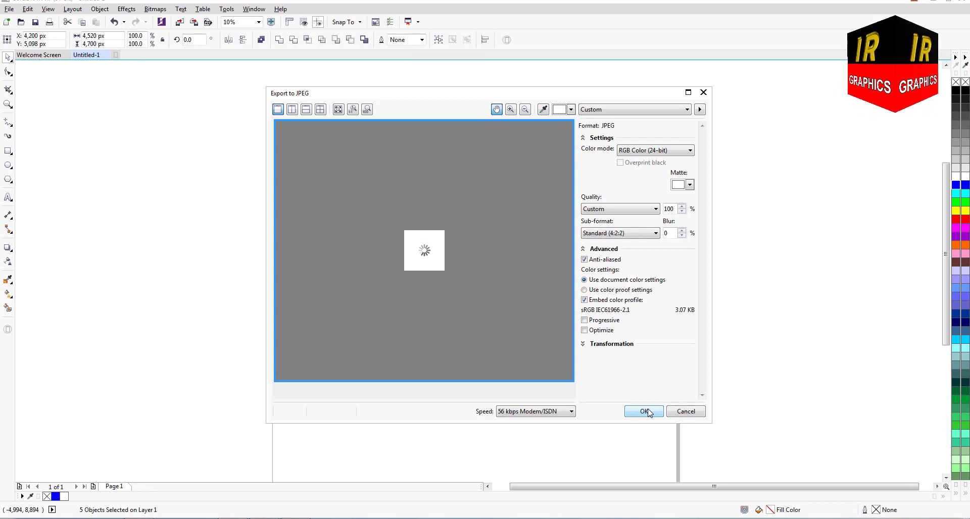
{"action": "left_click", "coordinate": [649, 411]}
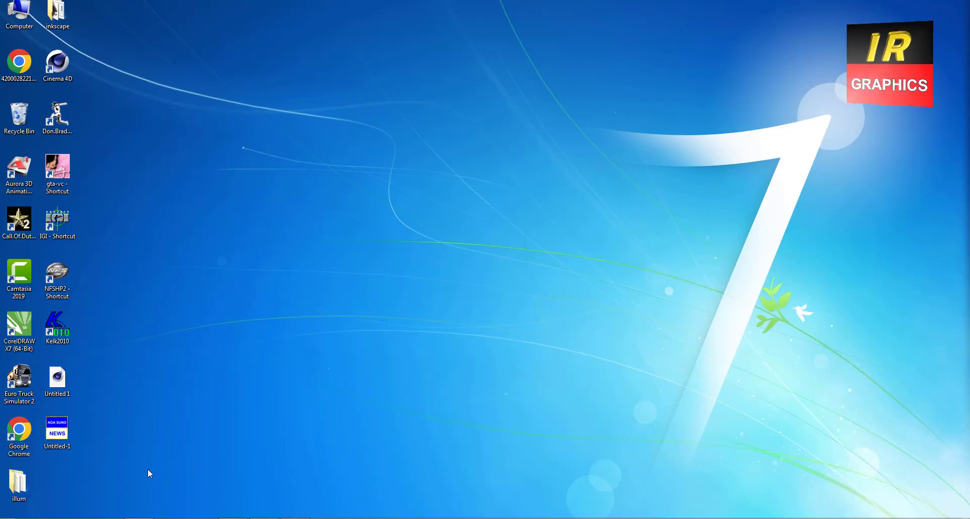
Step: Open Aurora 3D Animation Maker and create a blank project with a custom render size of 1024 × 576 pixels
{"action": "double_click", "coordinate": [25, 172]}
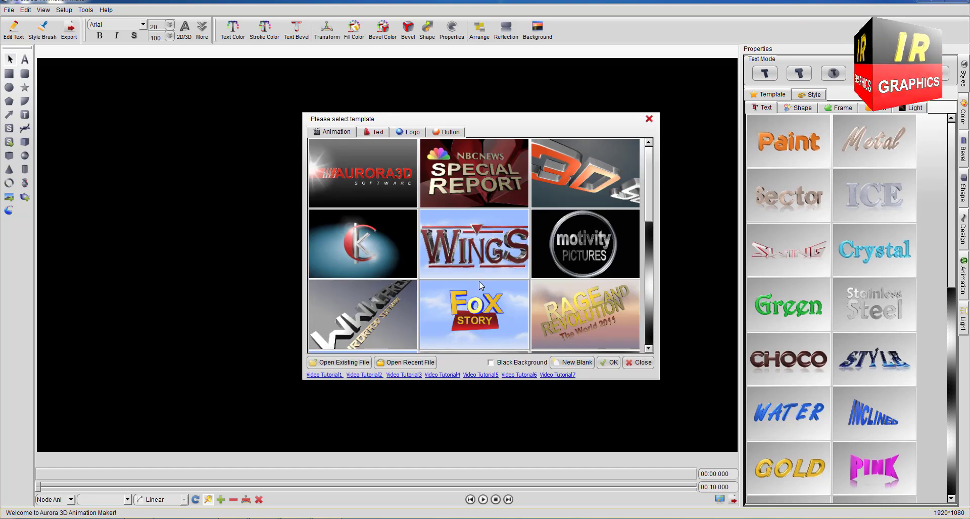
{"action": "left_click", "coordinate": [569, 363]}
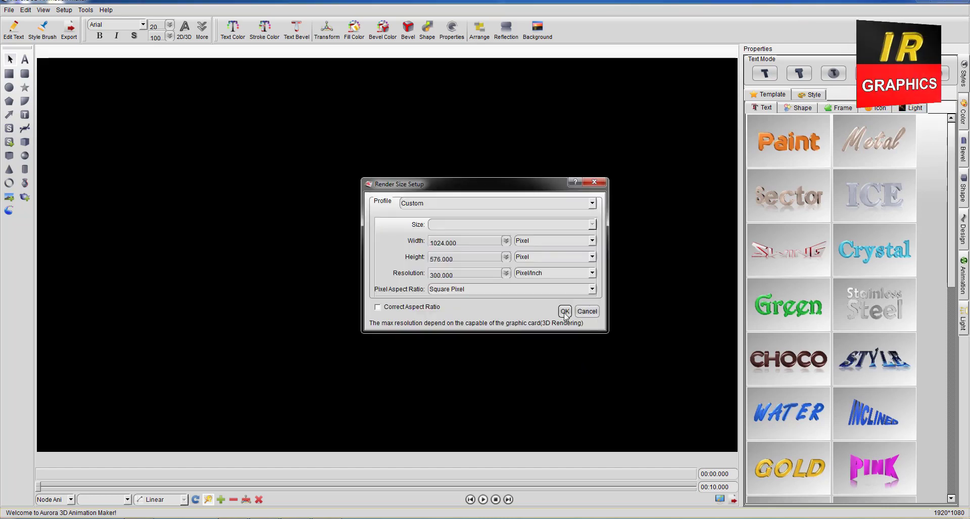
{"action": "left_click", "coordinate": [564, 309]}
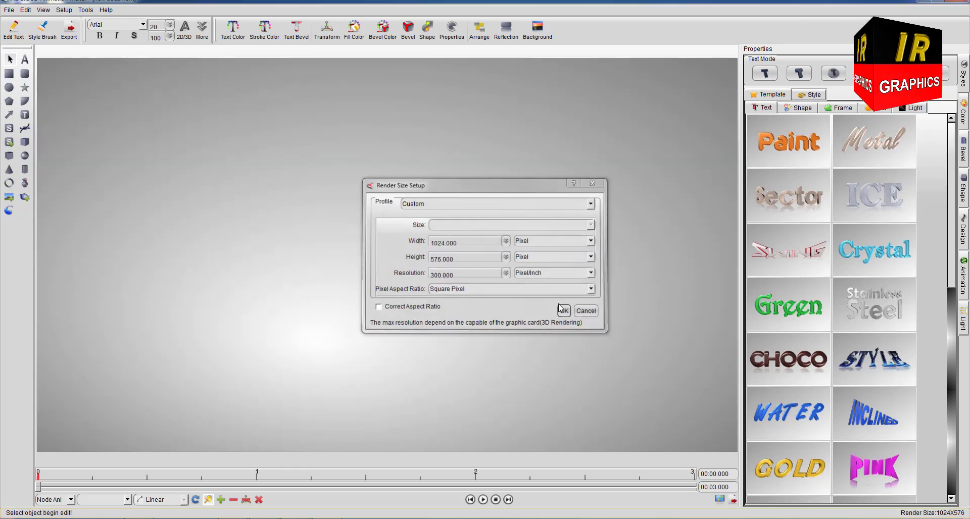
Step: Set the project's background to pure green (red 0, green 255, blue 0)
{"action": "left_click", "coordinate": [538, 30]}
{"action": "left_click", "coordinate": [540, 49]}
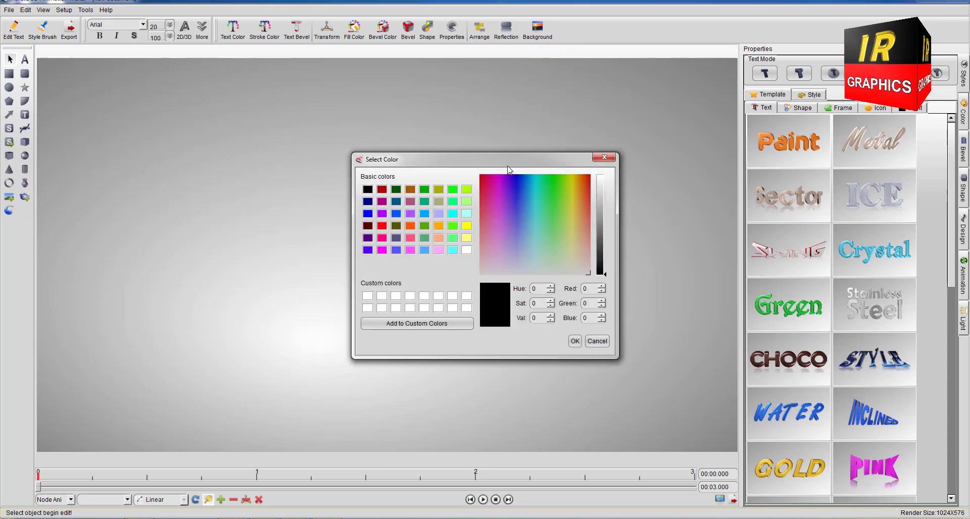
{"action": "left_click", "coordinate": [451, 201]}
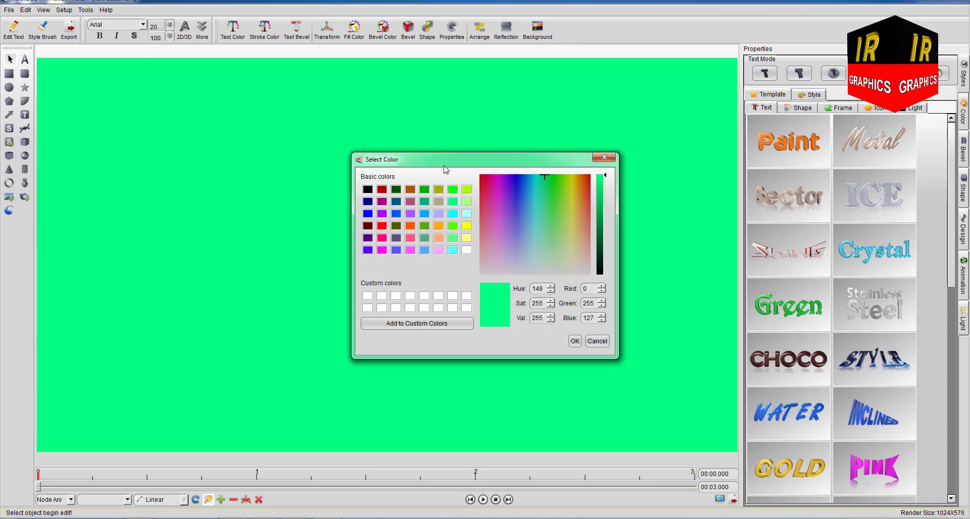
{"action": "left_click", "coordinate": [452, 190]}
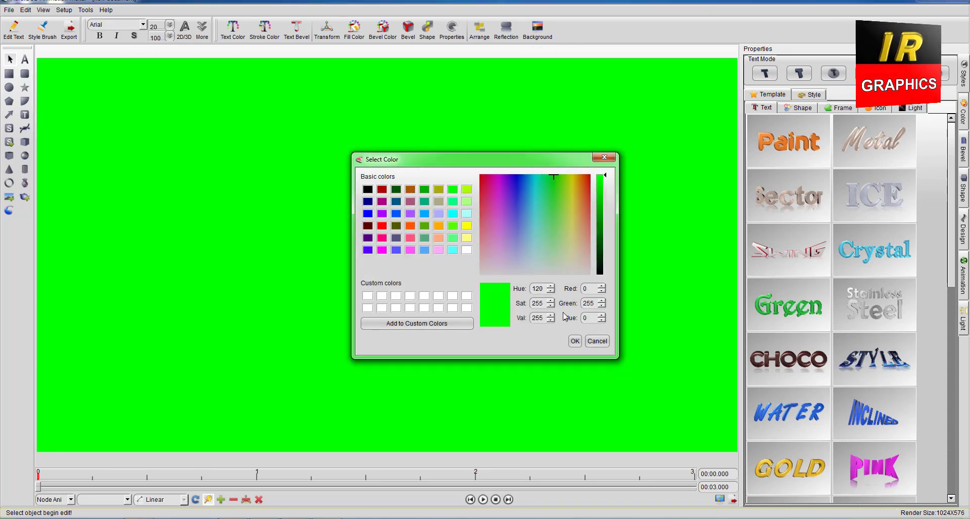
{"action": "left_click", "coordinate": [574, 342]}
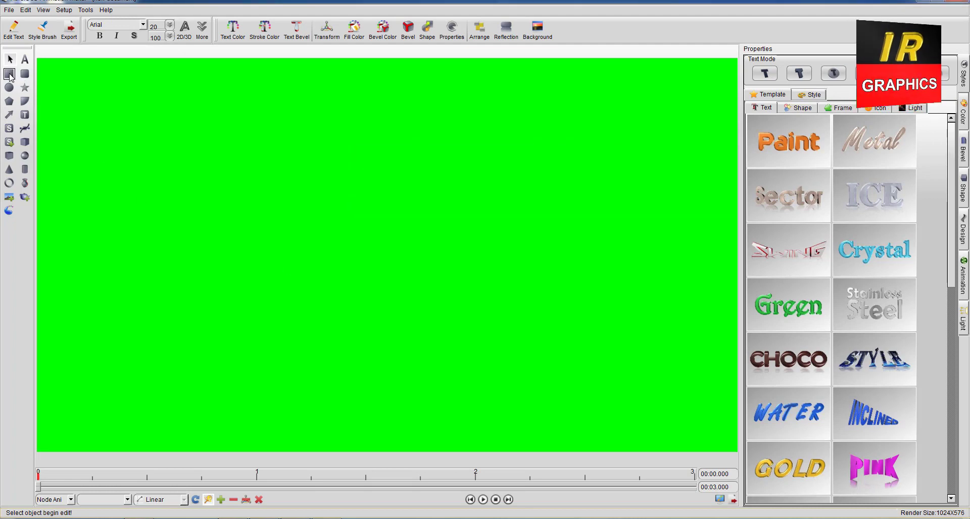
Step: Draw a square shape mid-canvas and texture its fill with the desktop image Untitled-1, with Blend and Culling turned off
{"action": "left_click", "coordinate": [9, 74]}
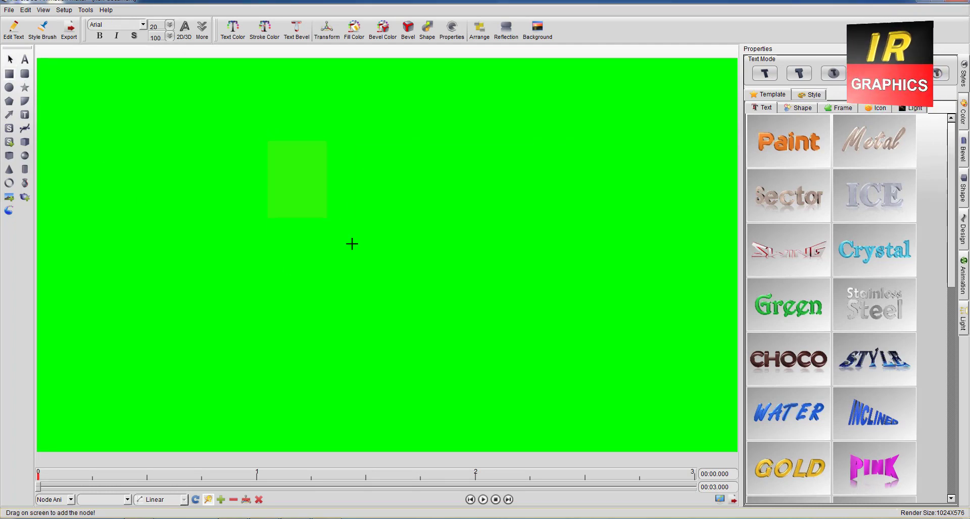
{"action": "left_click_drag", "start_coordinate": [492, 374], "coordinate": [491, 374]}
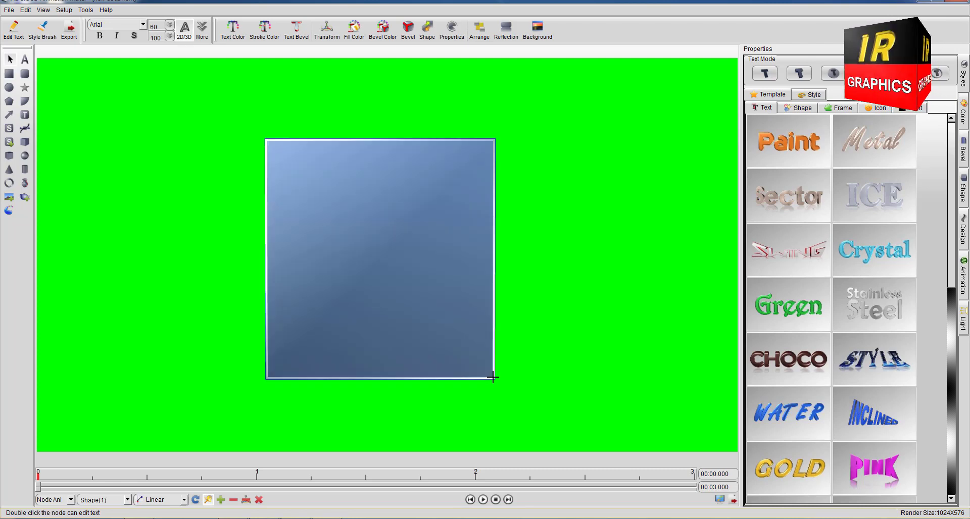
{"action": "left_click", "coordinate": [963, 117]}
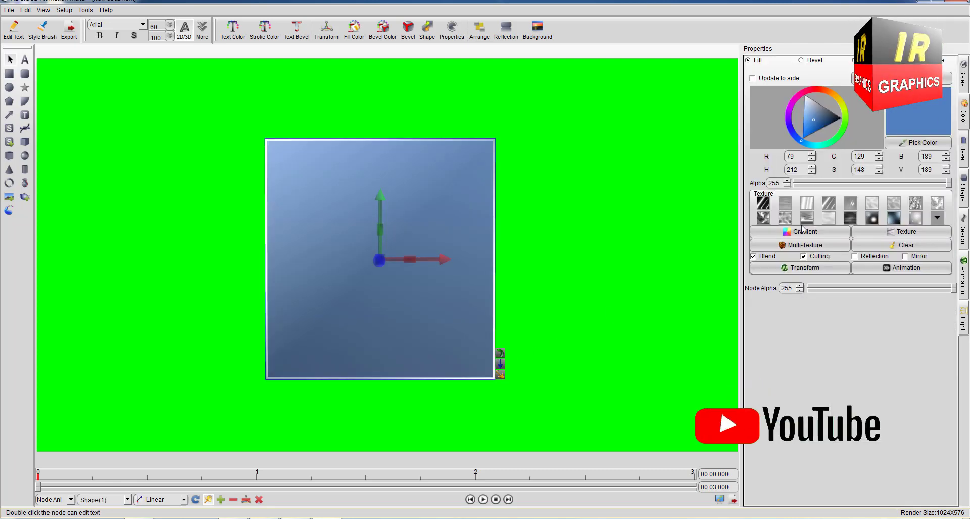
{"action": "left_click", "coordinate": [904, 235]}
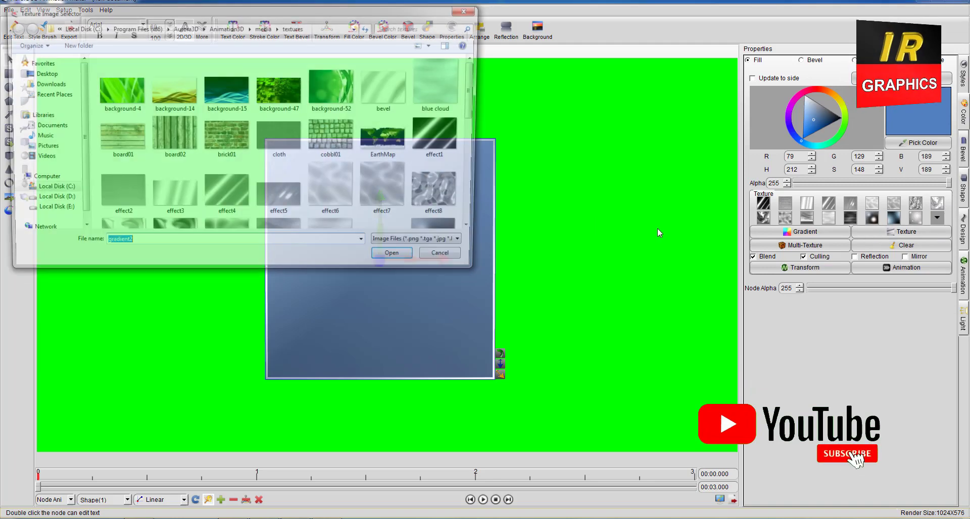
{"action": "left_click", "coordinate": [40, 73]}
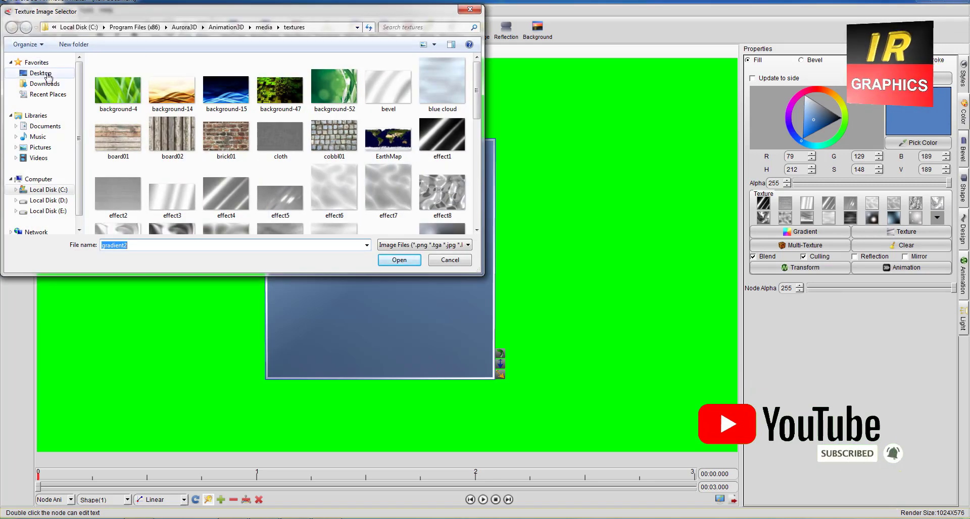
{"action": "left_click", "coordinate": [156, 128]}
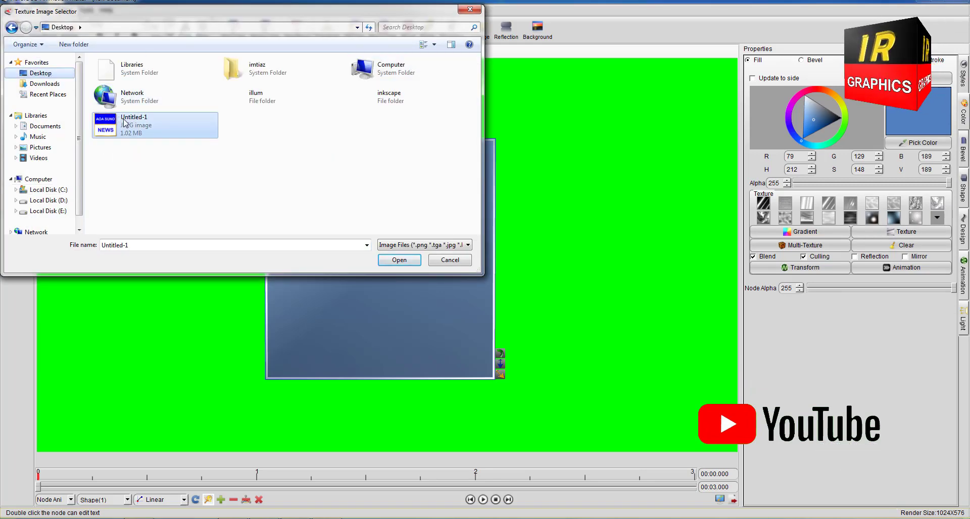
{"action": "left_click", "coordinate": [399, 260]}
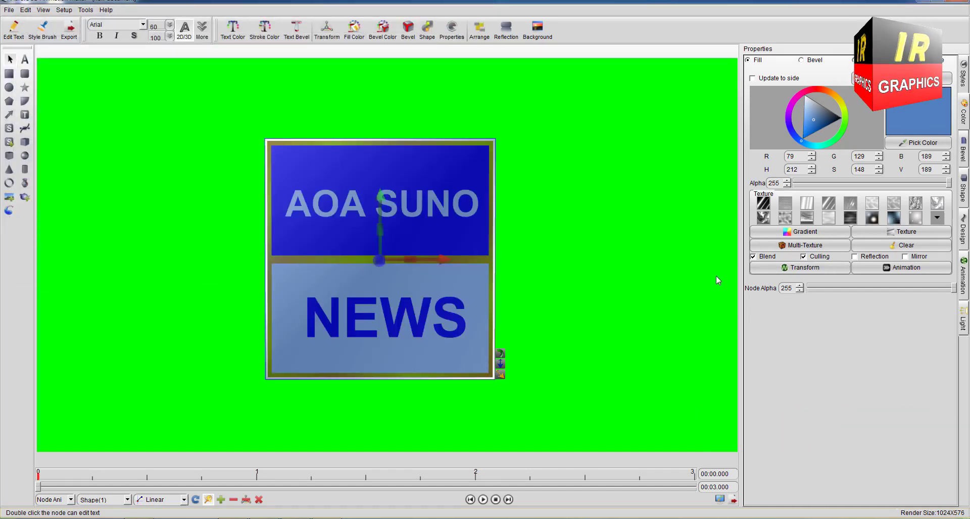
{"action": "left_click", "coordinate": [753, 257]}
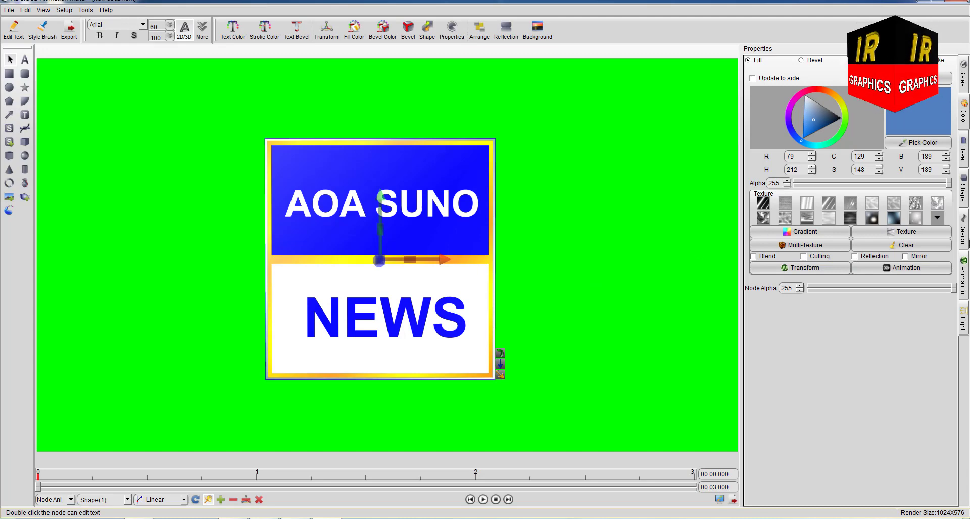
Step: Convert the textured square into a 3D cube and give it a 15-second Rotate animation, checking it with a preview playback
{"action": "left_click", "coordinate": [963, 198]}
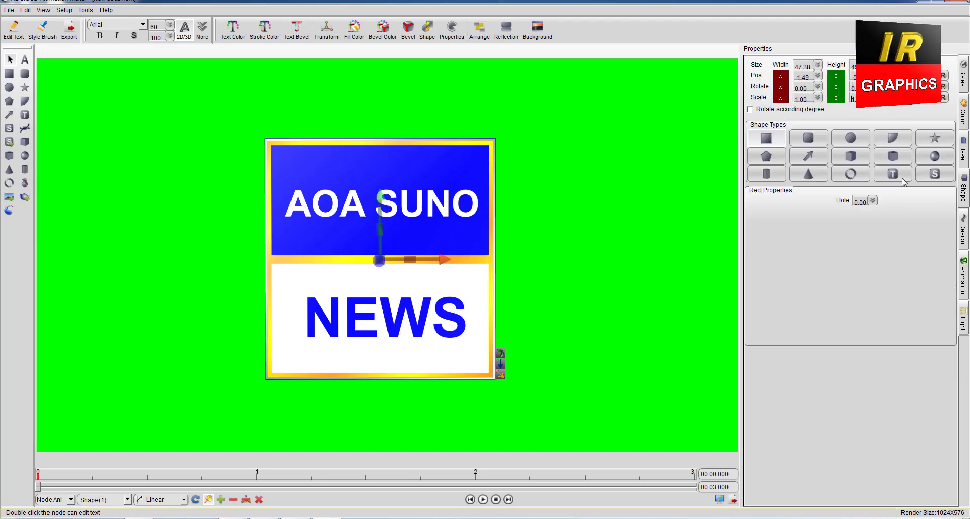
{"action": "left_click", "coordinate": [850, 153]}
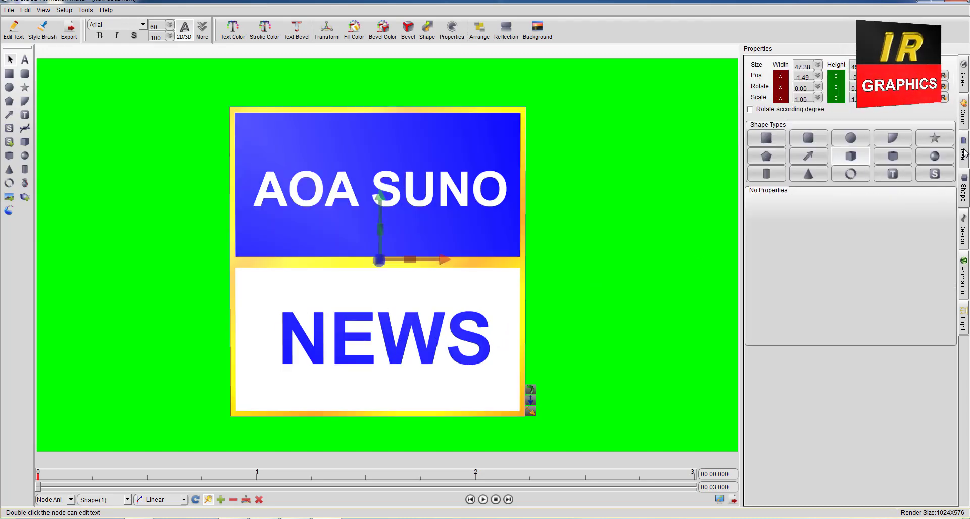
{"action": "left_click", "coordinate": [962, 276]}
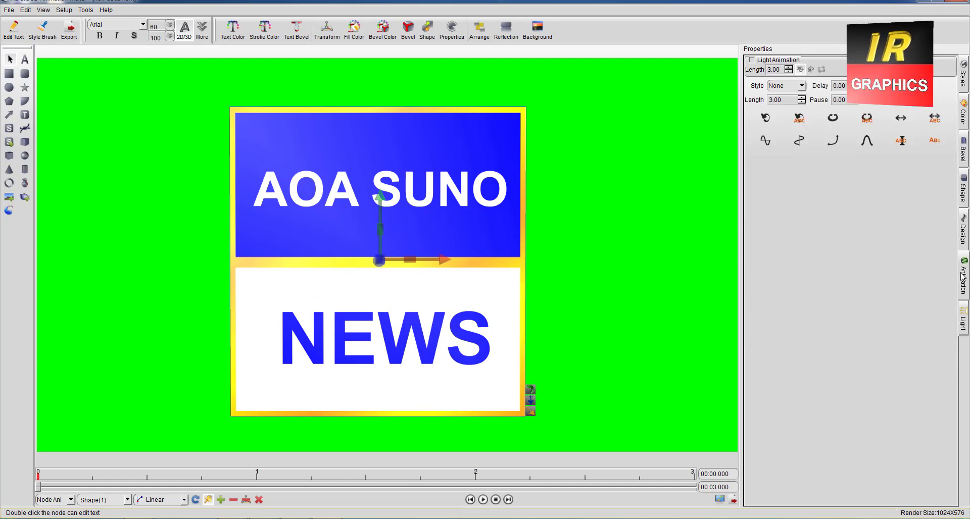
{"action": "left_click", "coordinate": [766, 119]}
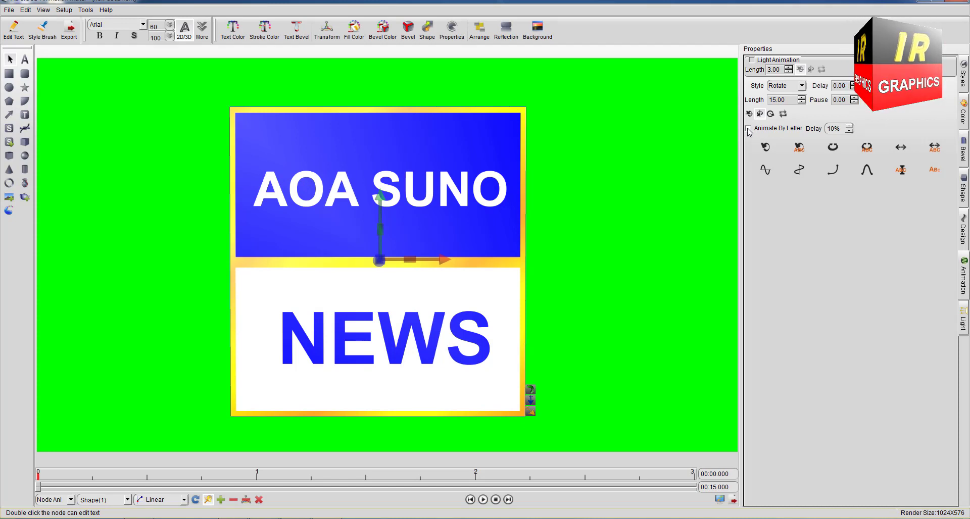
{"action": "left_click", "coordinate": [483, 500]}
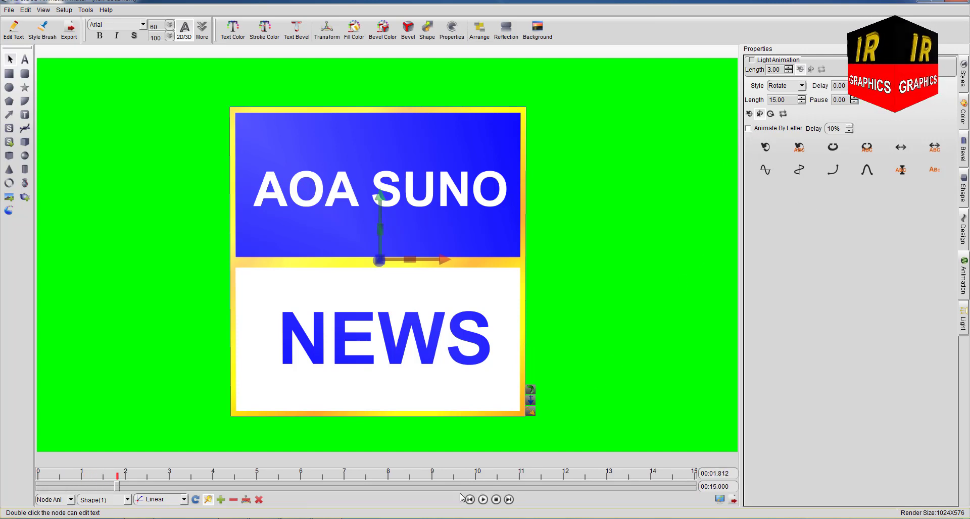
{"action": "left_click", "coordinate": [482, 500]}
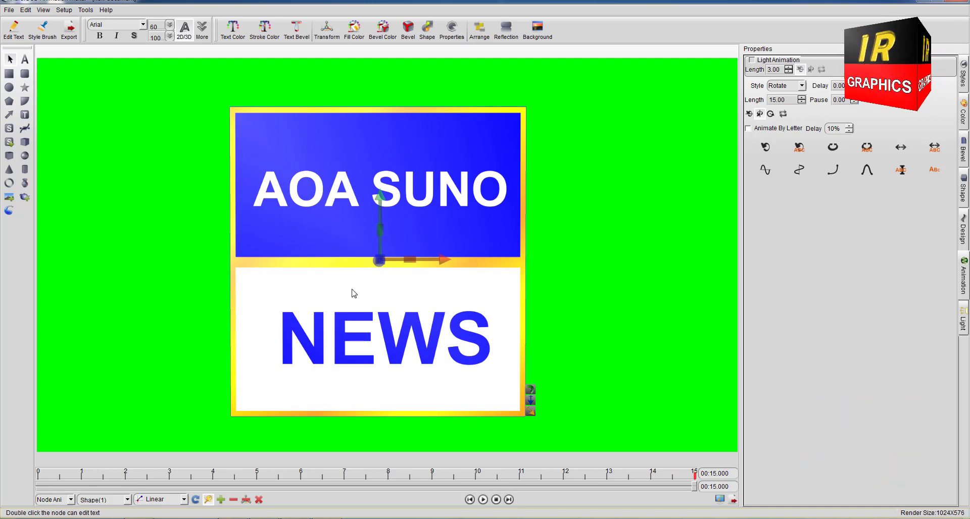
Step: Export the animation to the desktop as an AVI video named aoa news
{"action": "left_click", "coordinate": [10, 10]}
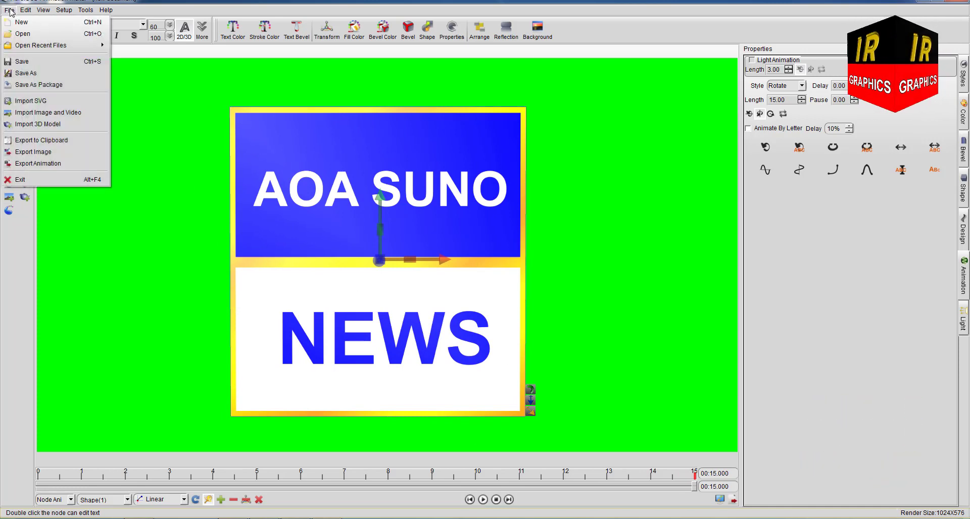
{"action": "left_click", "coordinate": [49, 164]}
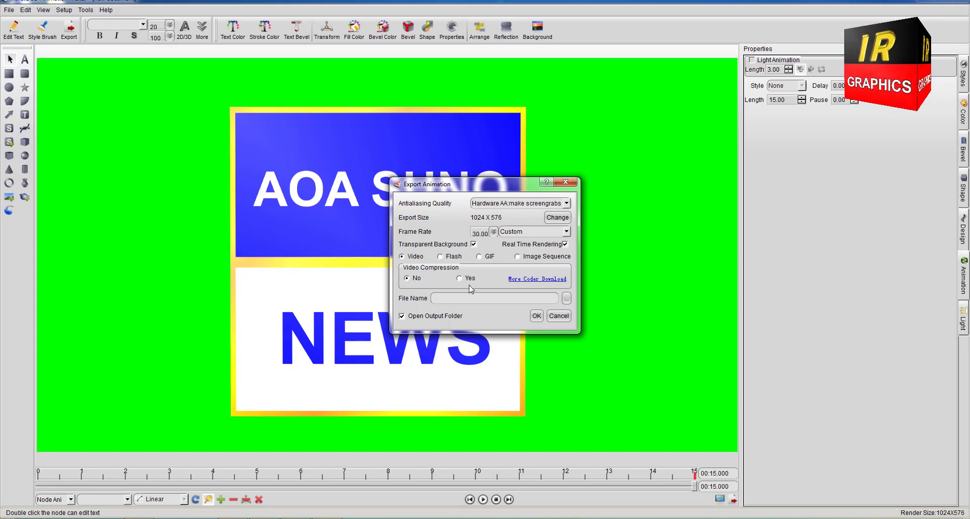
{"action": "left_click", "coordinate": [566, 299]}
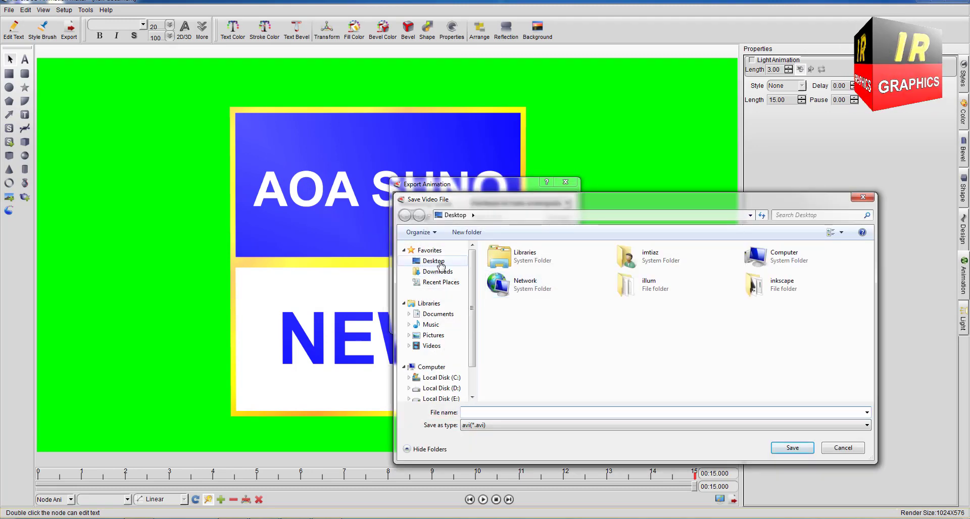
{"action": "left_click", "coordinate": [435, 261]}
{"action": "left_click", "coordinate": [536, 411]}
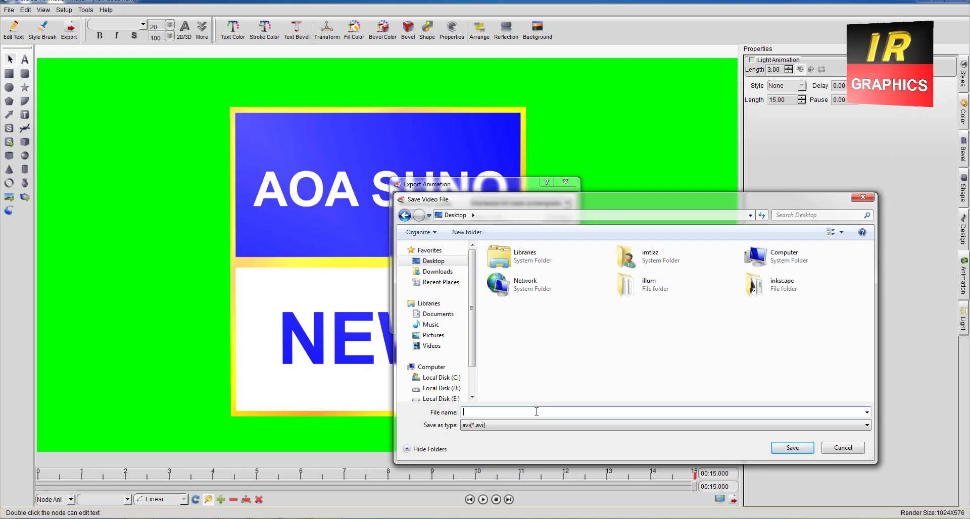
{"action": "type", "text": "aoa news"}
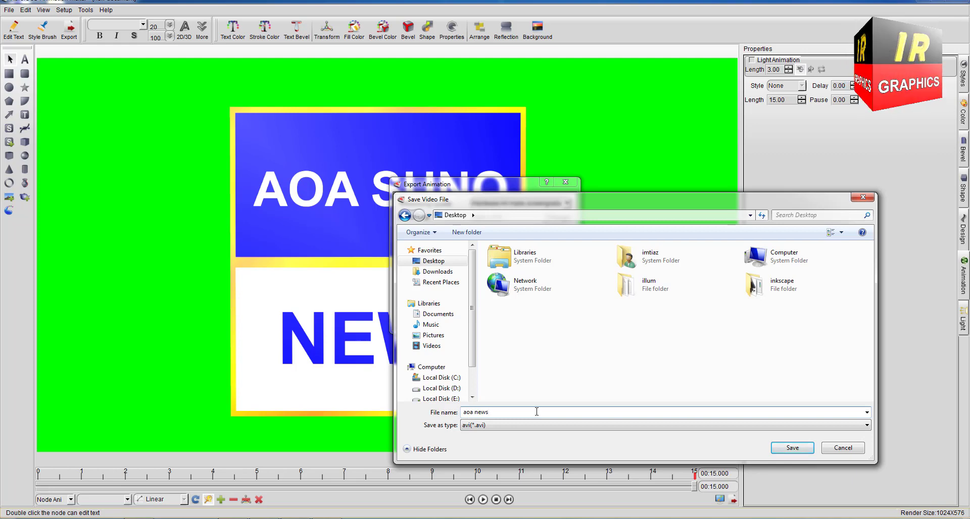
{"action": "key", "text": "Return"}
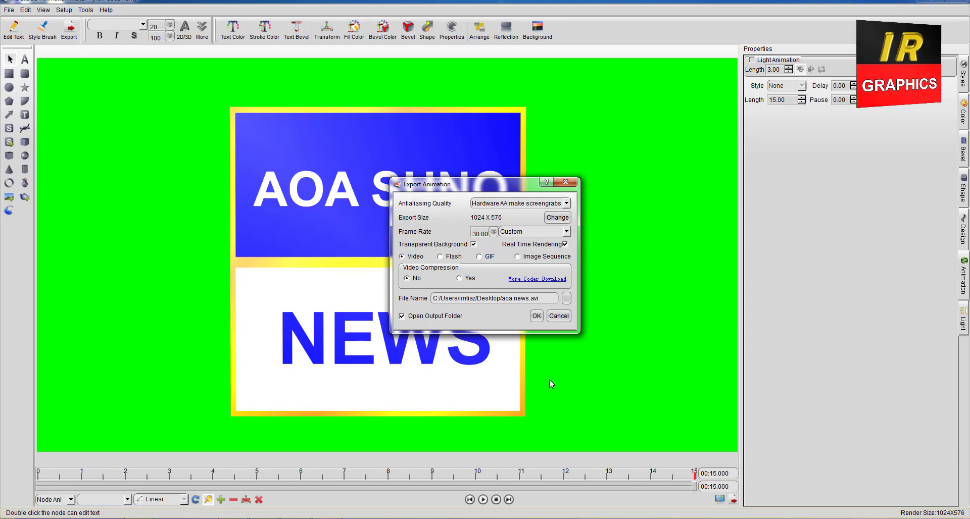
{"action": "left_click", "coordinate": [537, 316]}
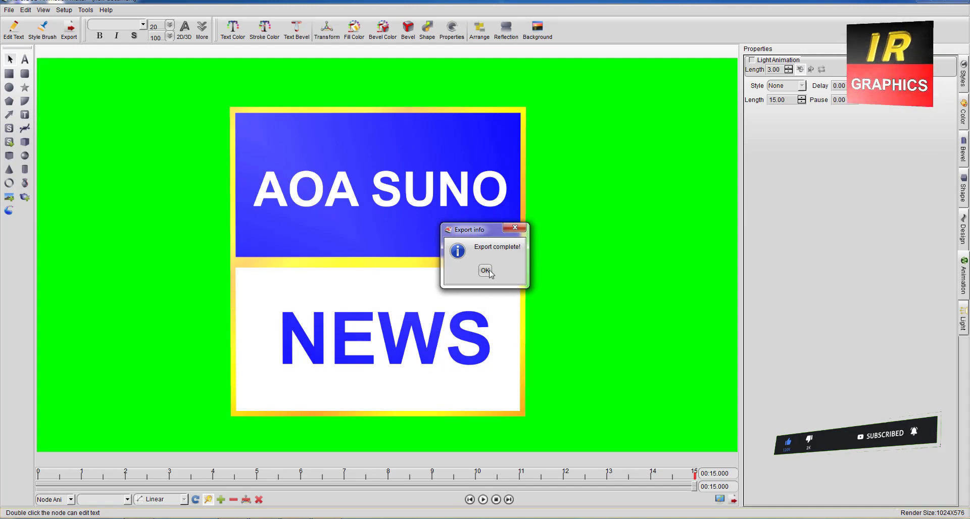
{"action": "left_click", "coordinate": [485, 271]}
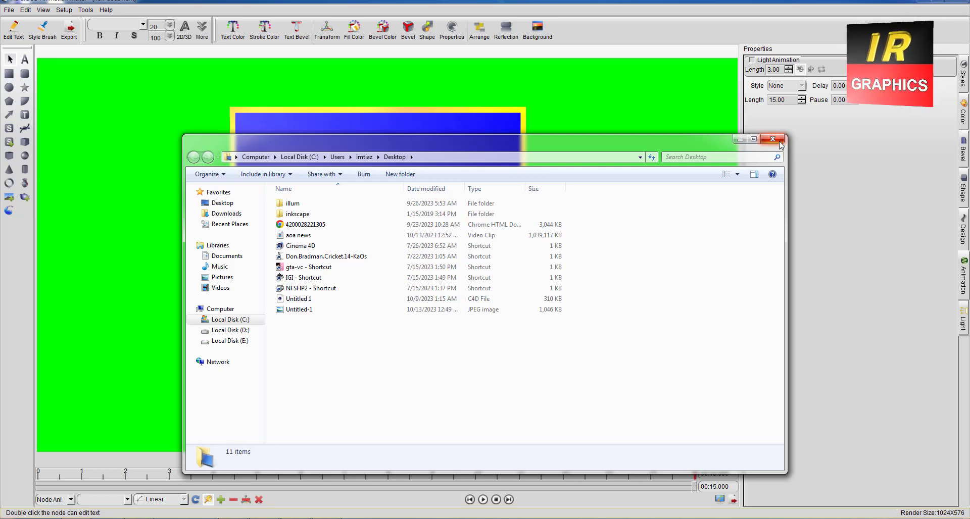
Step: Play the exported aoa news video from the output folder, and close the folder and the player
{"action": "double_click", "coordinate": [298, 235]}
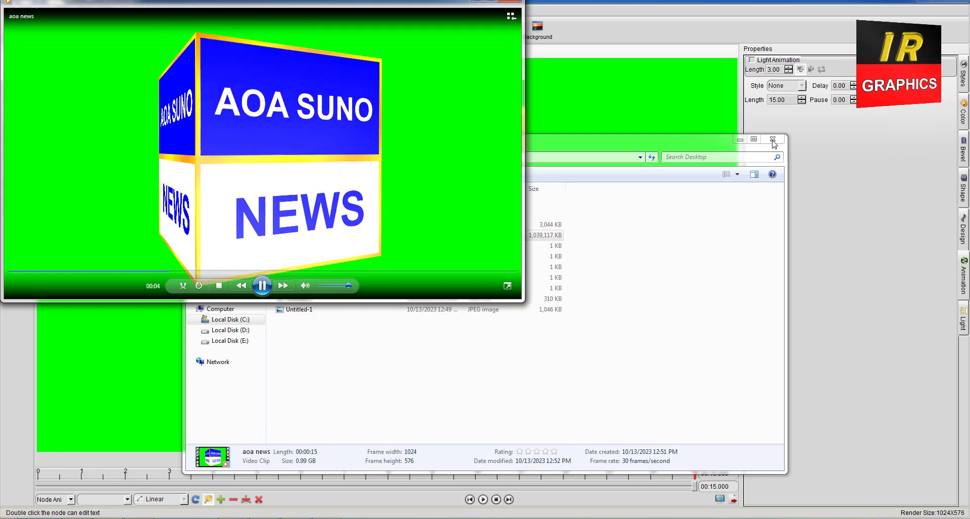
{"action": "left_click", "coordinate": [773, 158]}
{"action": "left_click", "coordinate": [768, 141]}
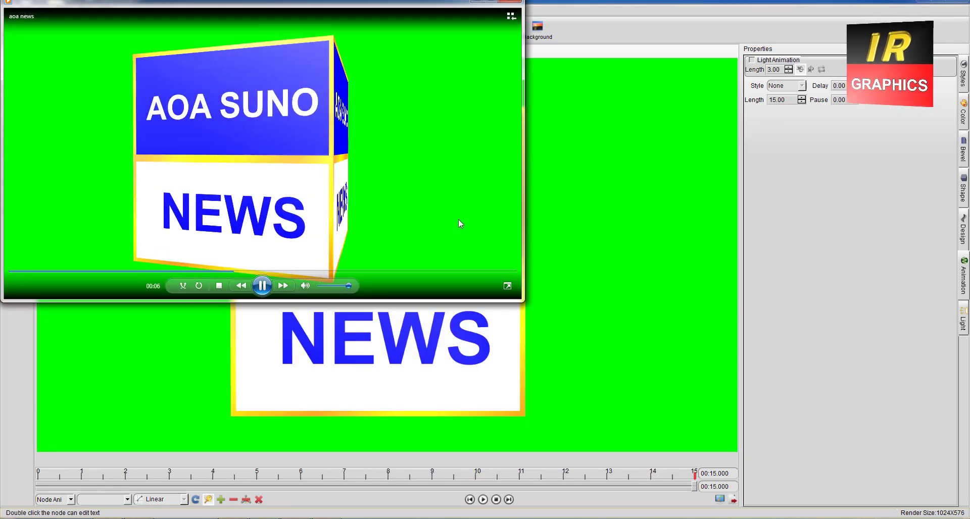
{"action": "left_click", "coordinate": [490, 1]}
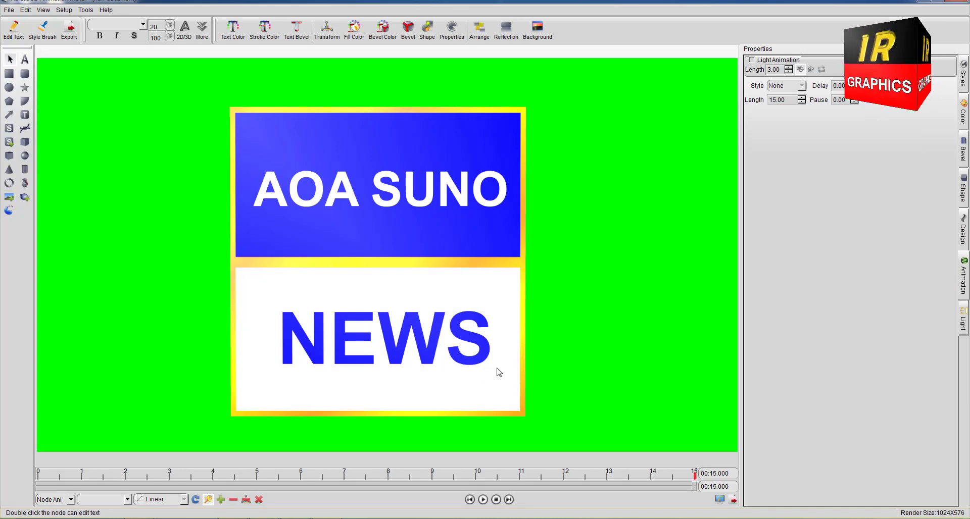
Step: Close Aurora 3D Animation Maker without saving the project
{"action": "key", "text": "alt+F4"}
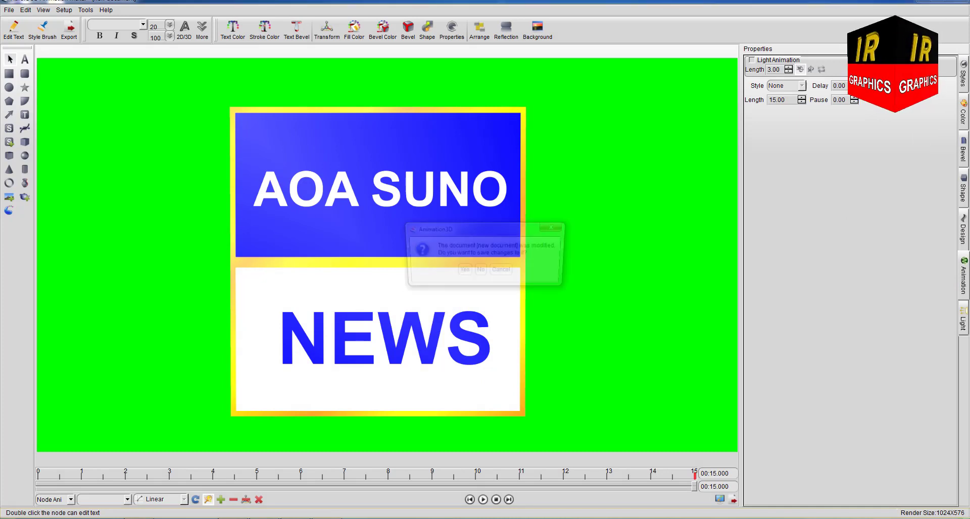
{"action": "left_click", "coordinate": [479, 272]}
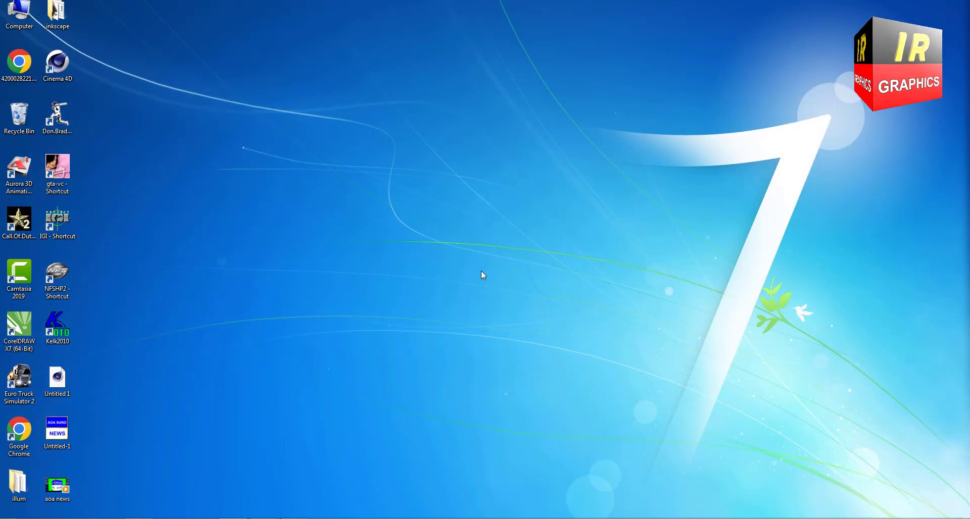
Step: Play the aoa news video from the desktop in a maximised player window and close the player
{"action": "left_click", "coordinate": [56, 487]}
{"action": "double_click", "coordinate": [55, 487]}
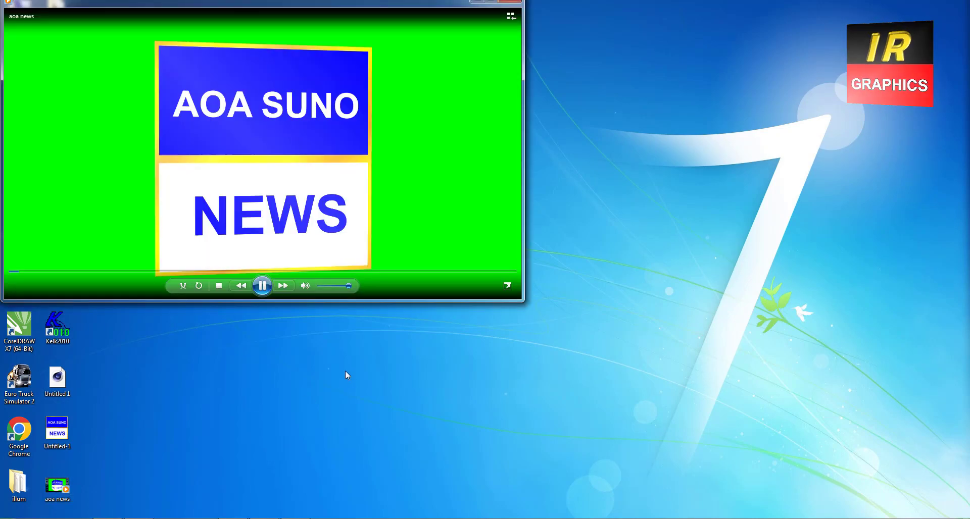
{"action": "left_click", "coordinate": [492, 2]}
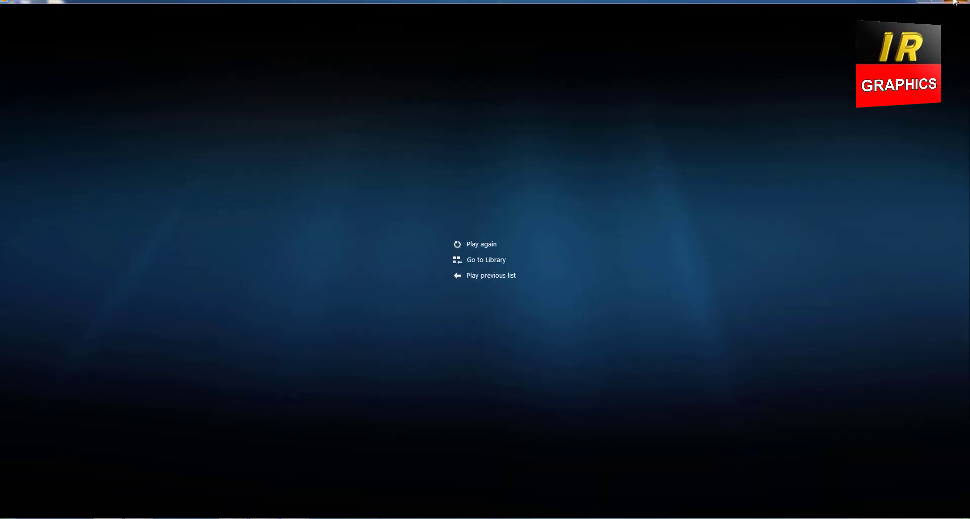
{"action": "left_click", "coordinate": [955, 2]}
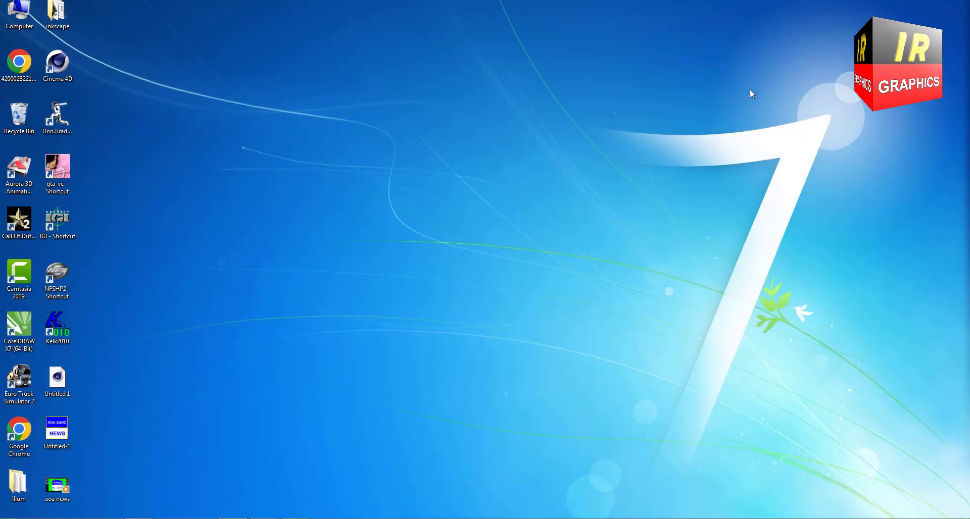